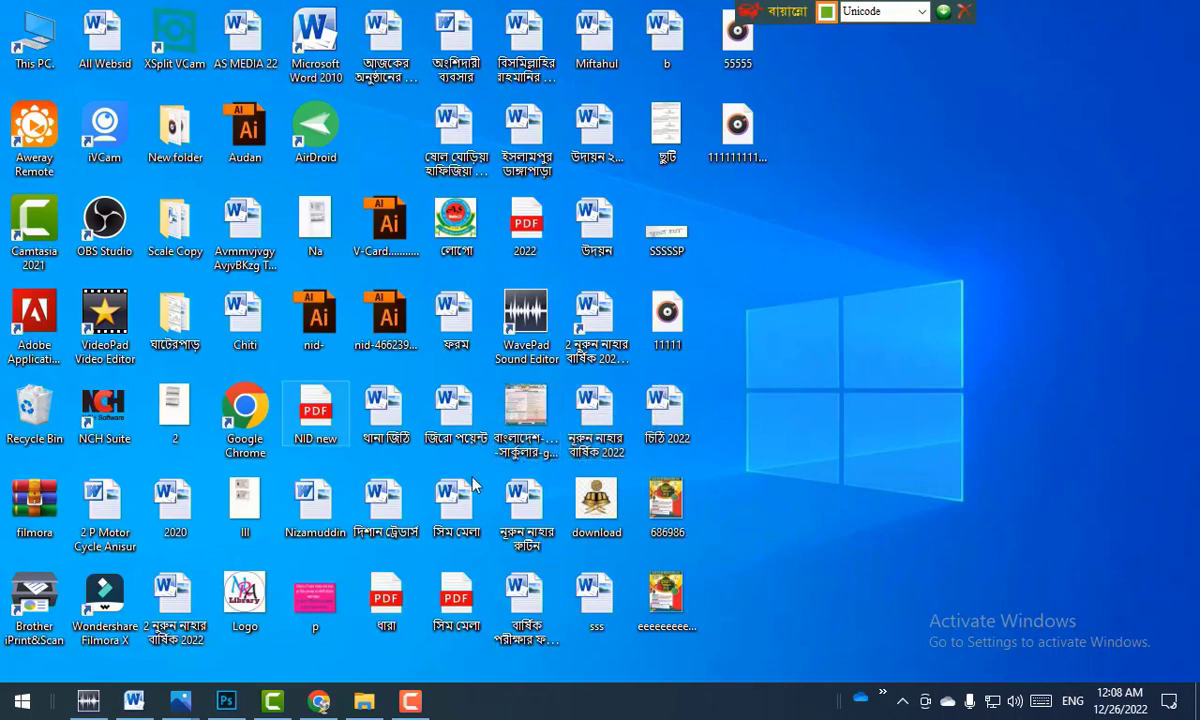
- Bring up the full-length portrait with the sunset beach background in the Photos viewer
left_click(180, 700)
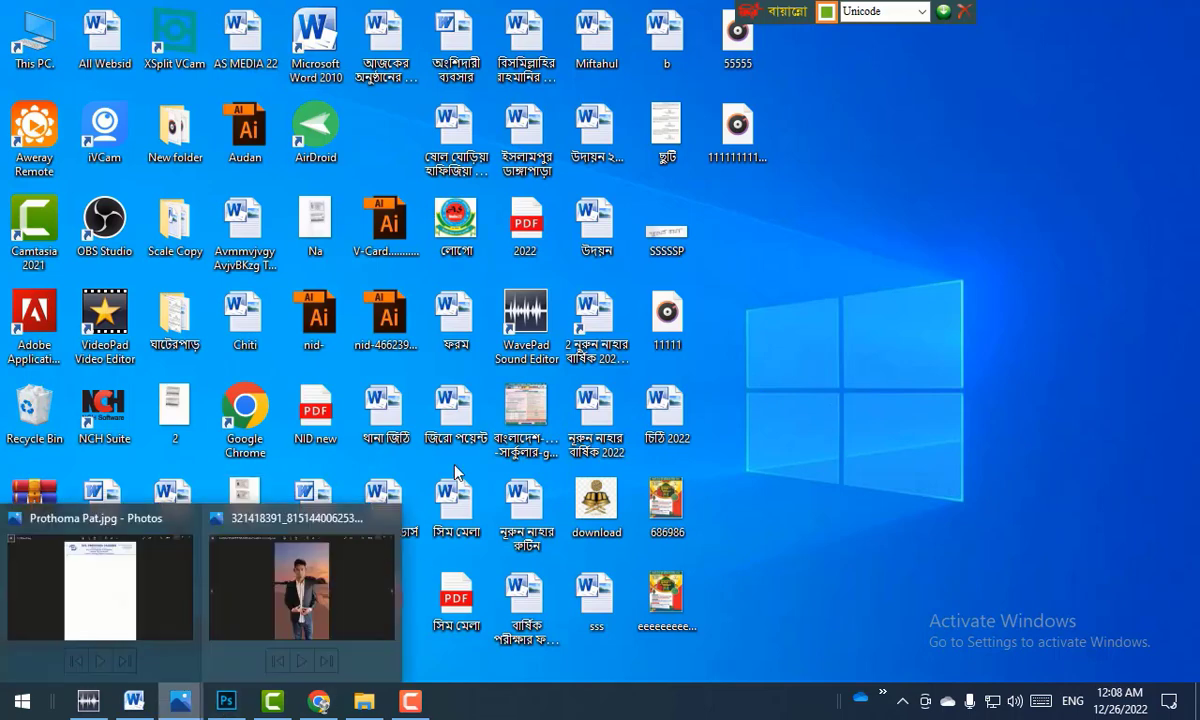
left_click(294, 540)
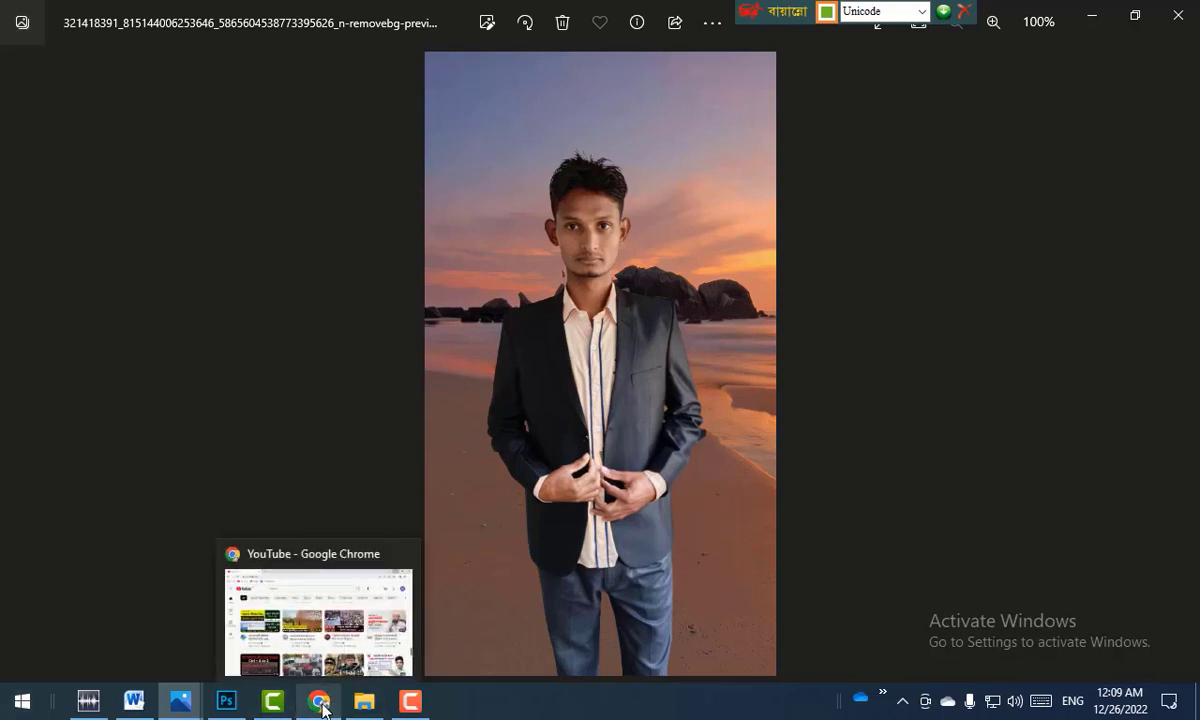
- Switch to Chrome and search Google for "online background remover" in a new tab, using English keyboard input
left_click(300, 701)
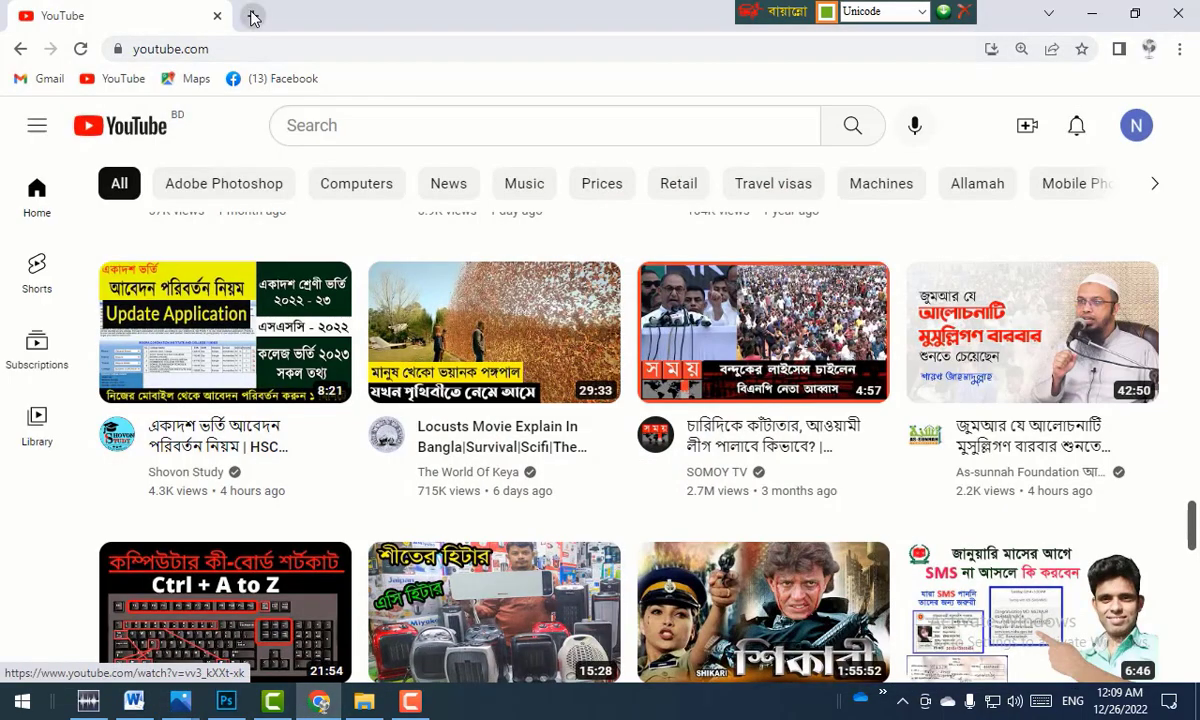
left_click(252, 15)
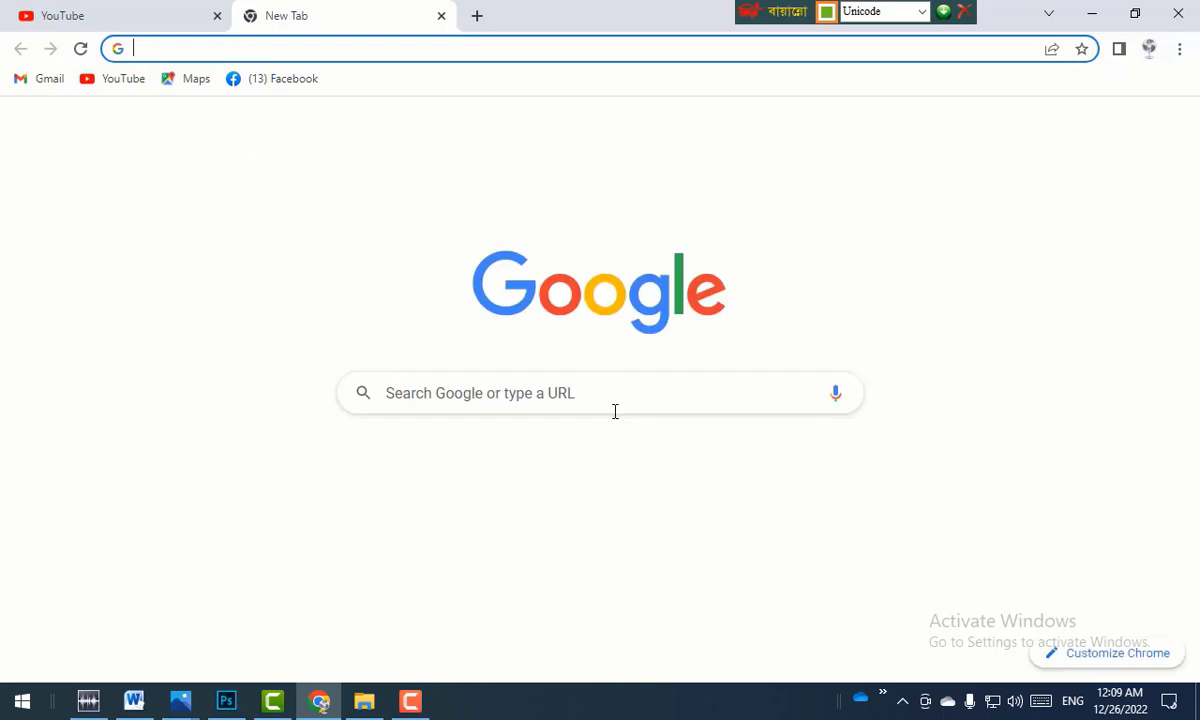
left_click(555, 392)
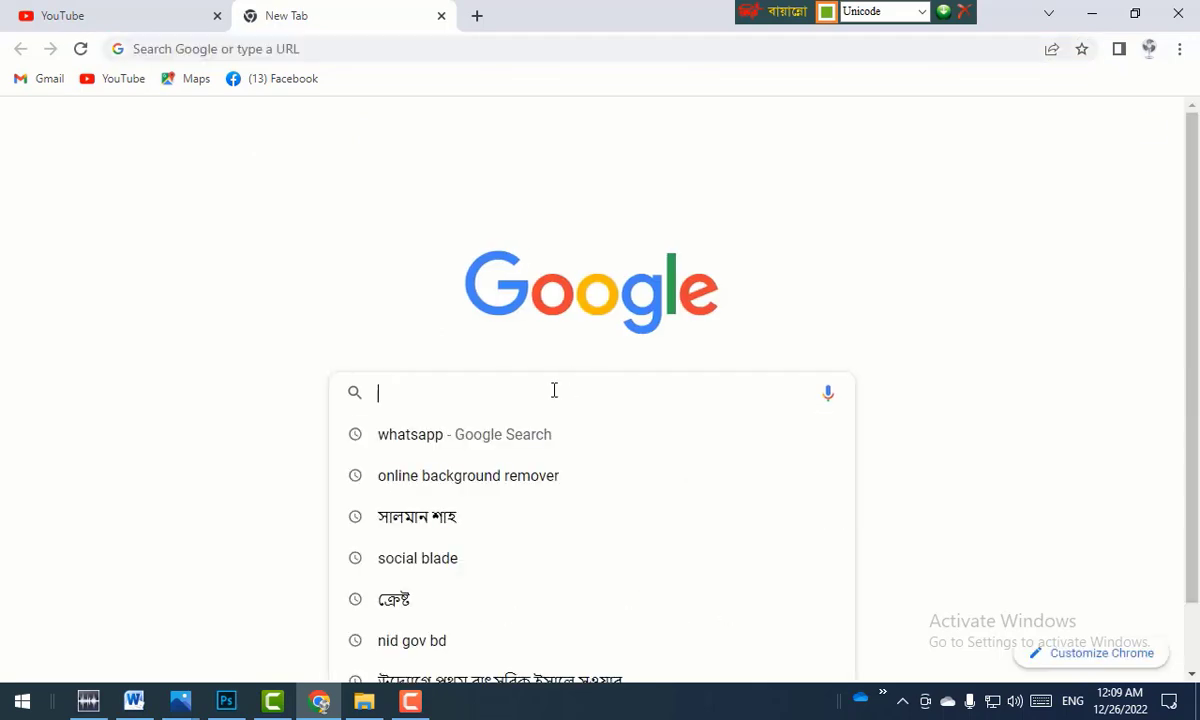
type("গ")
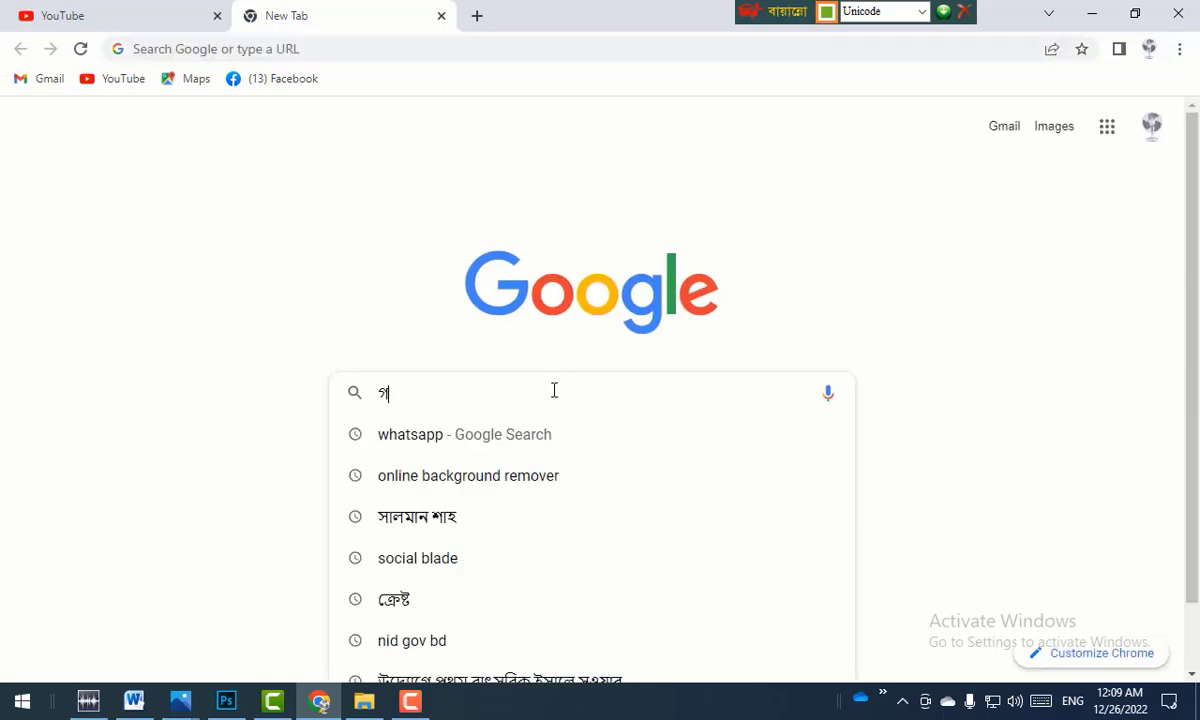
key("BackSpace")
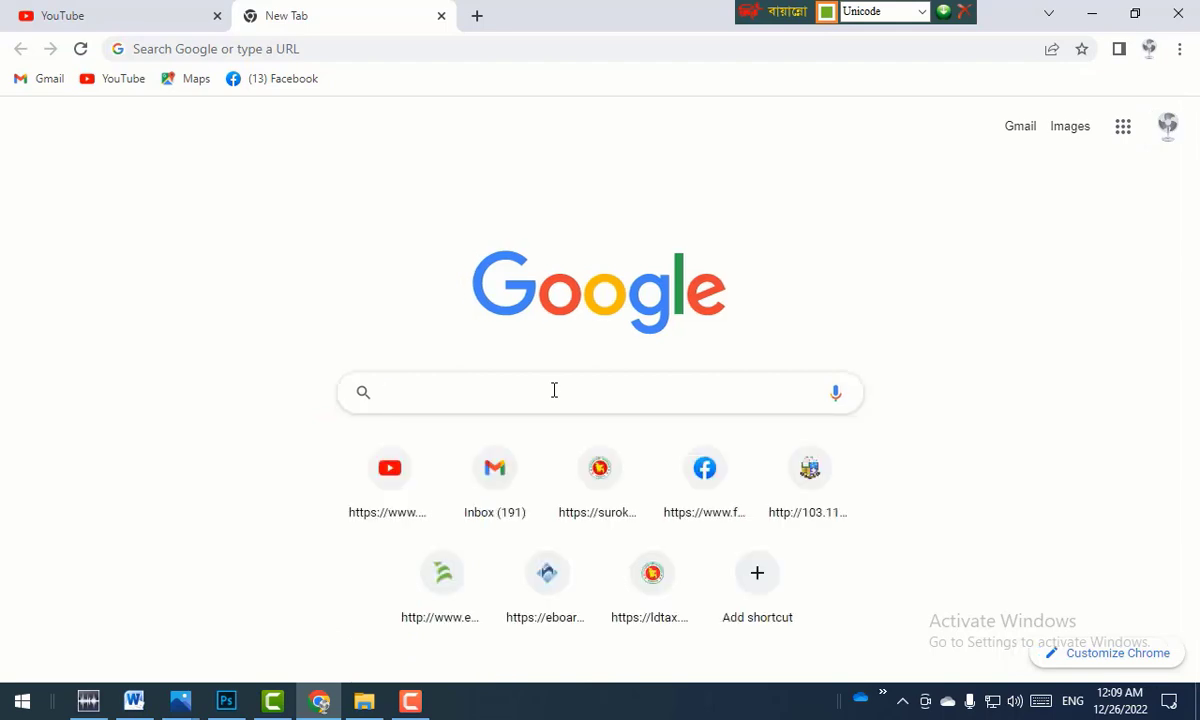
key("ctrl+alt+b")
type("o")
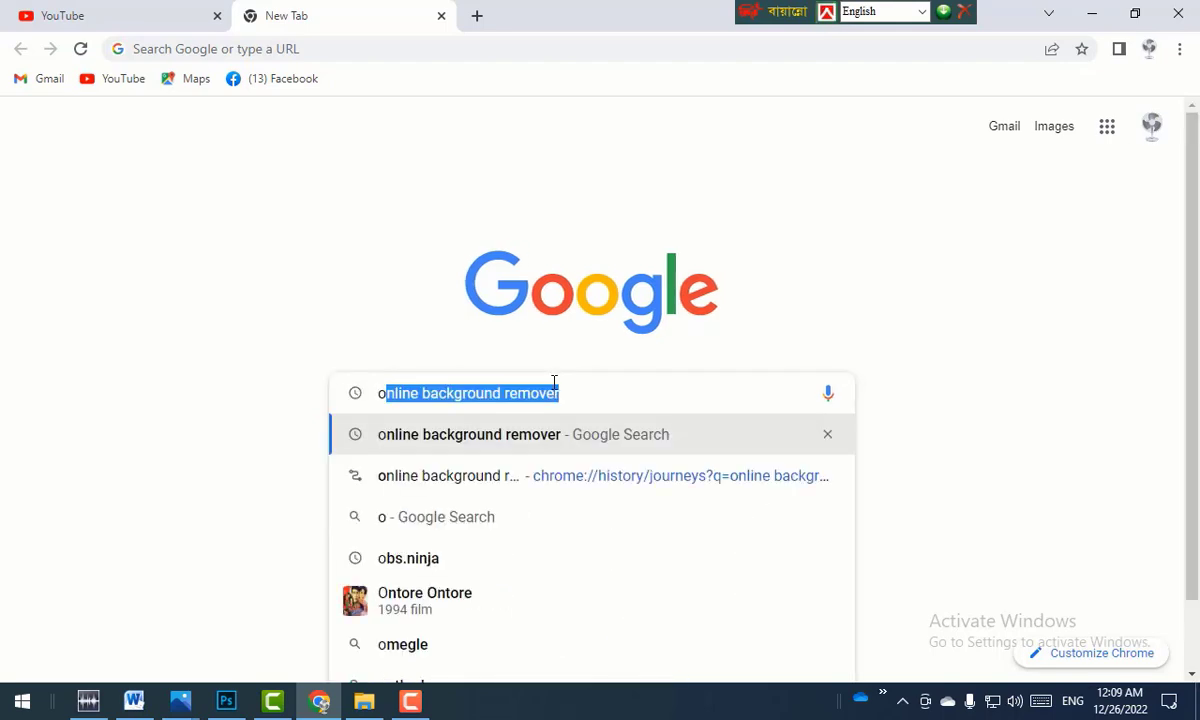
left_click(589, 403)
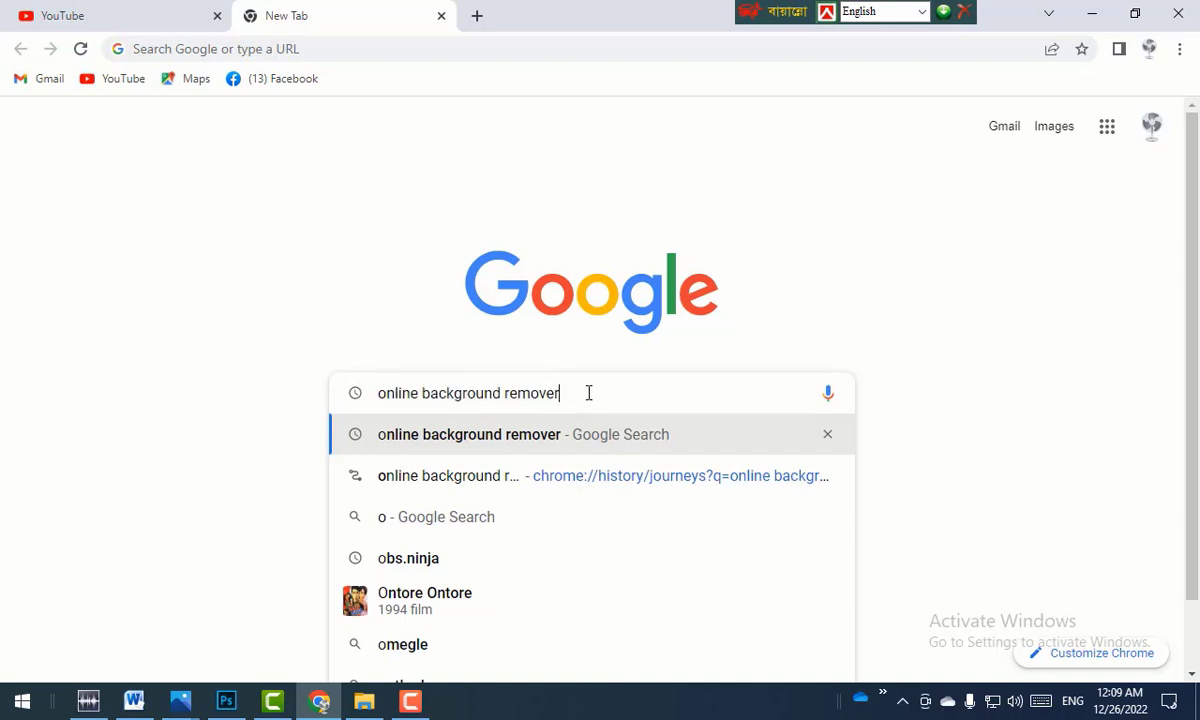
key("Return")
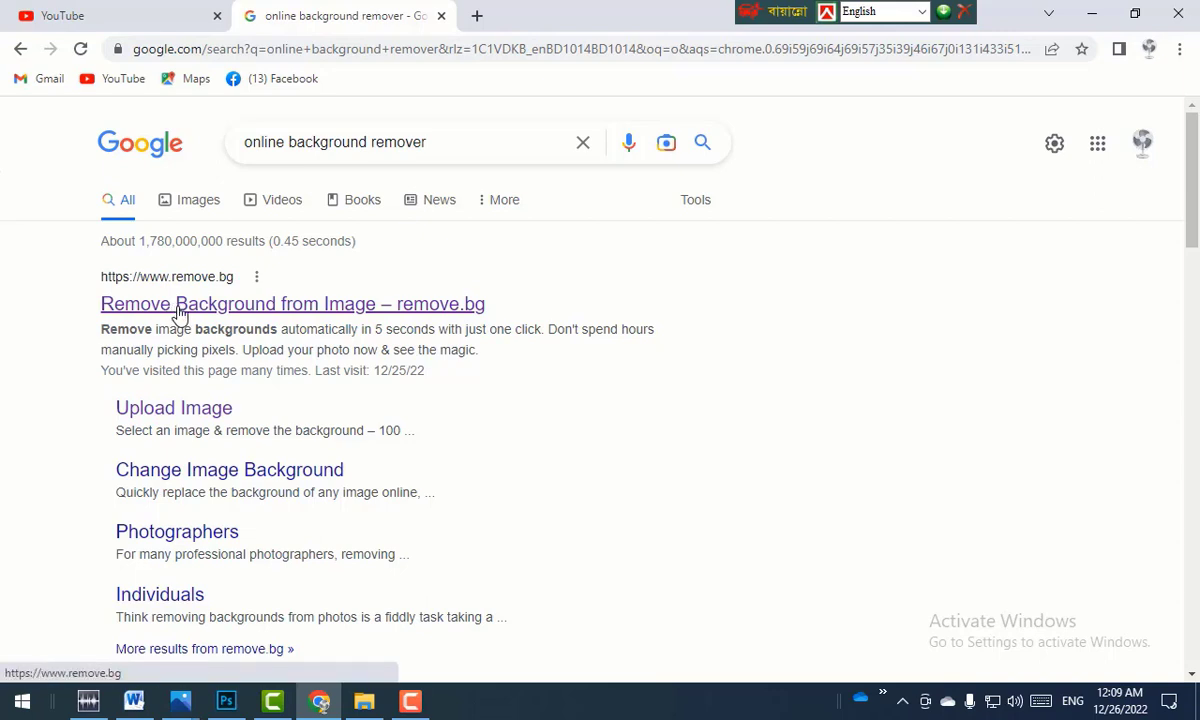
- Open the remove.bg site and upload the sunset-beach portrait from the Downloads folder for background removal
left_click(215, 313)
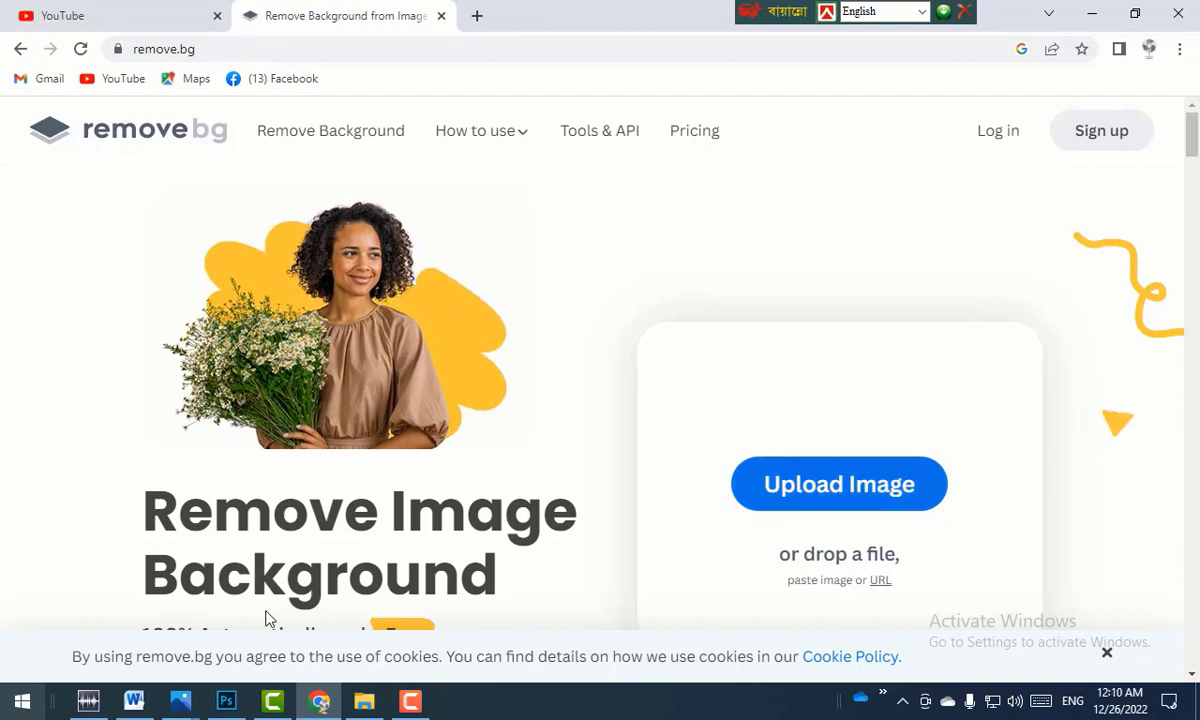
left_click(826, 495)
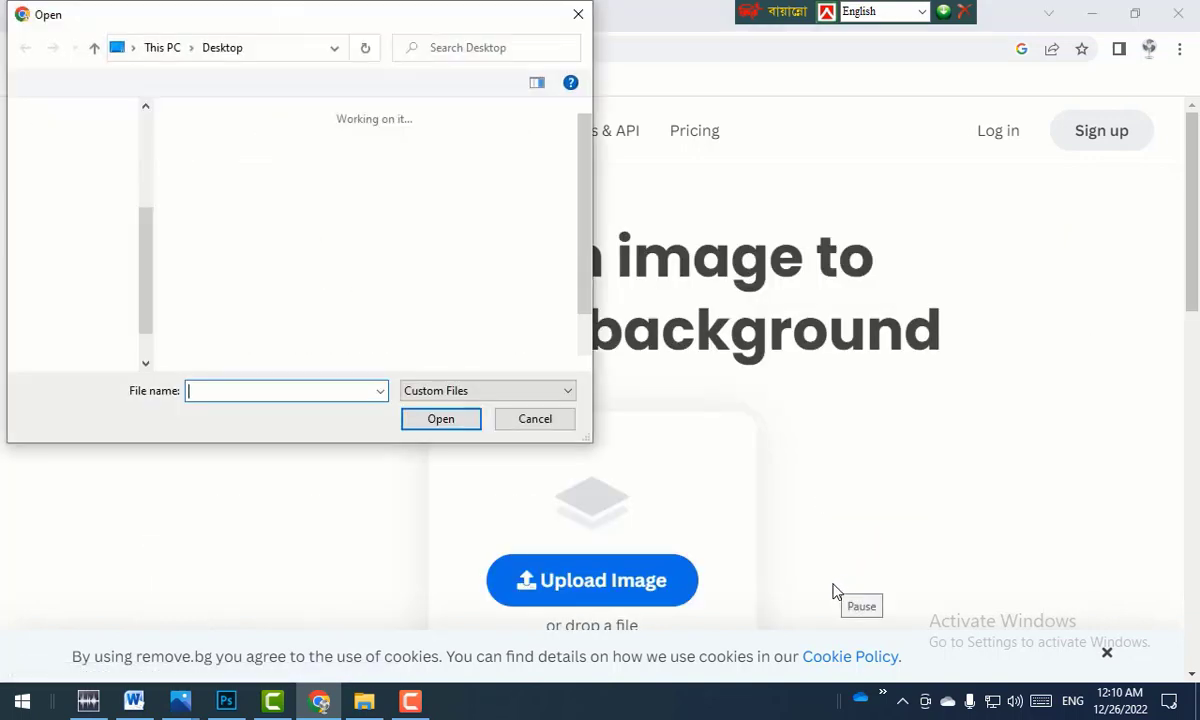
left_click(832, 584)
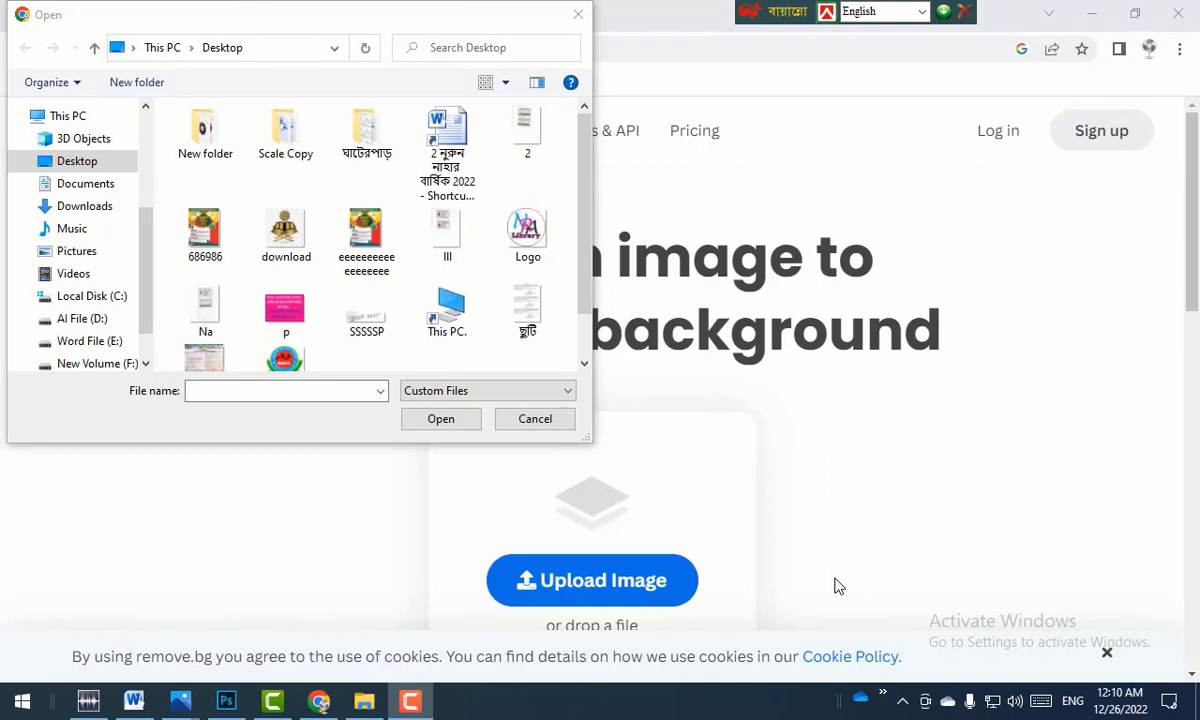
left_click(75, 212)
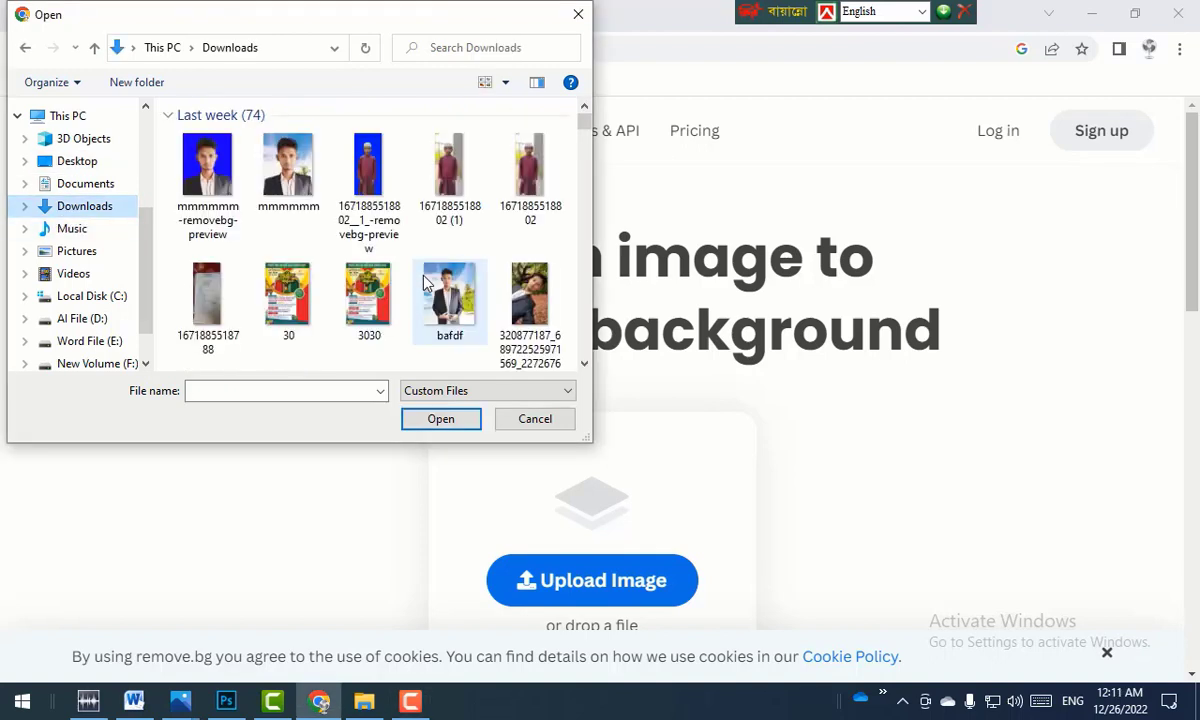
scroll(326, 278, "down", 2)
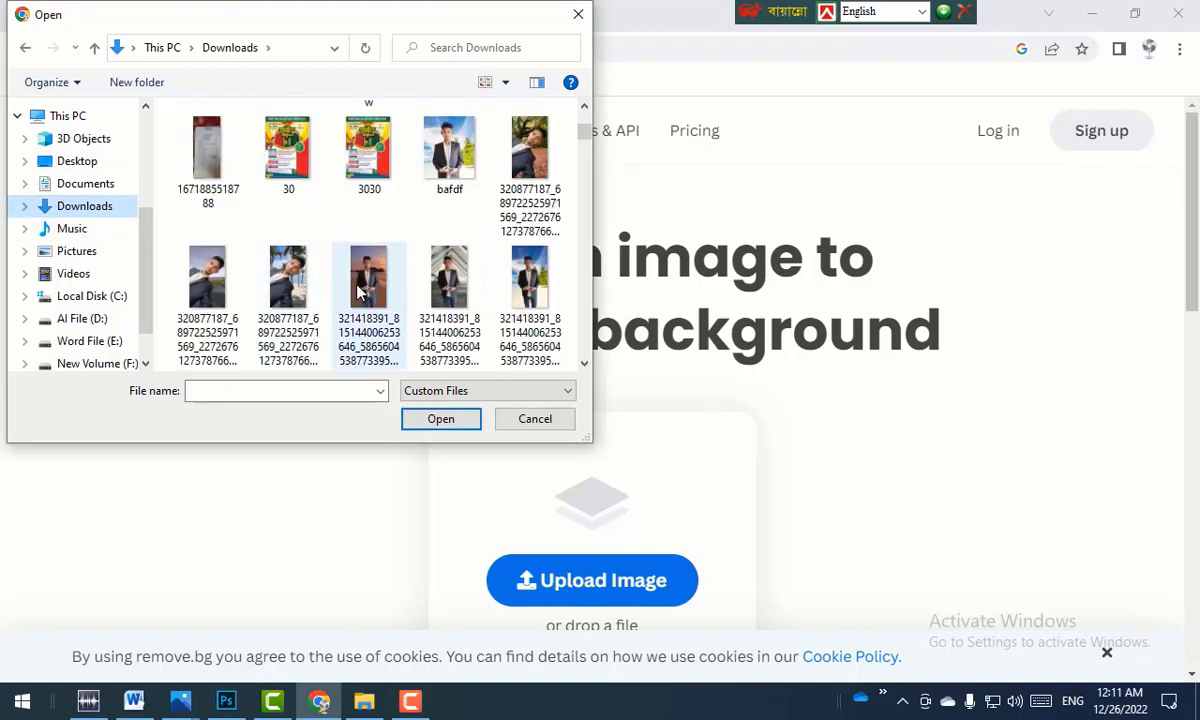
left_click(366, 282)
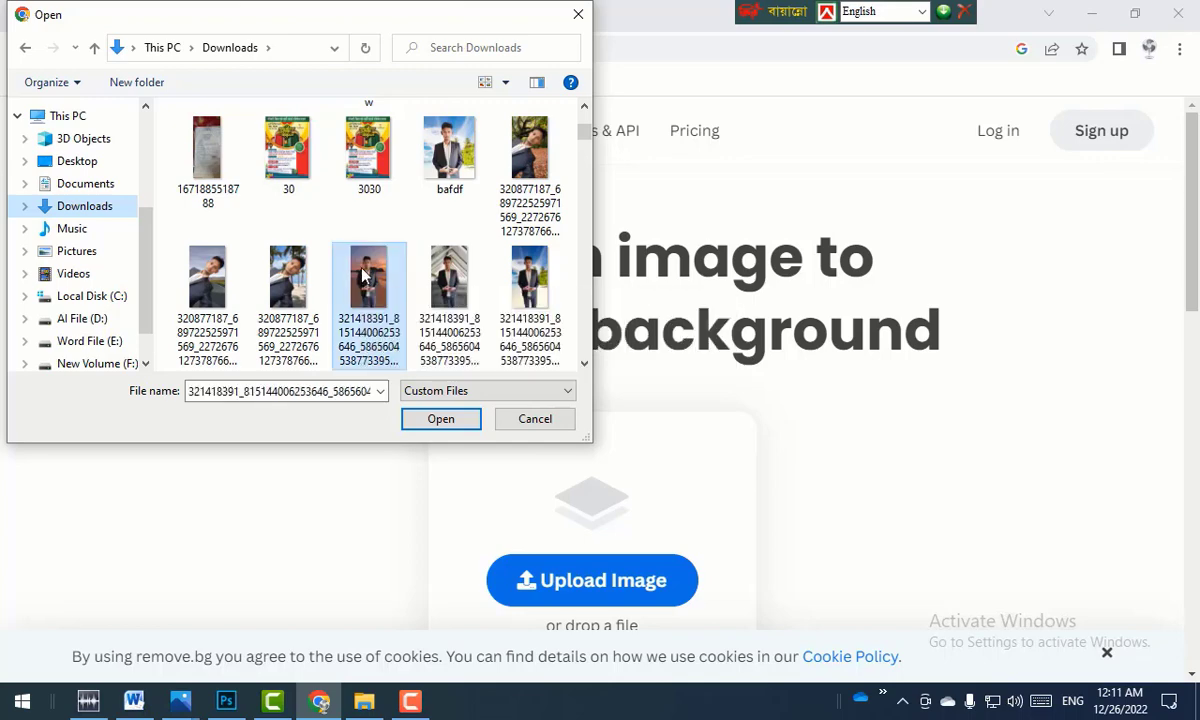
left_click(442, 420)
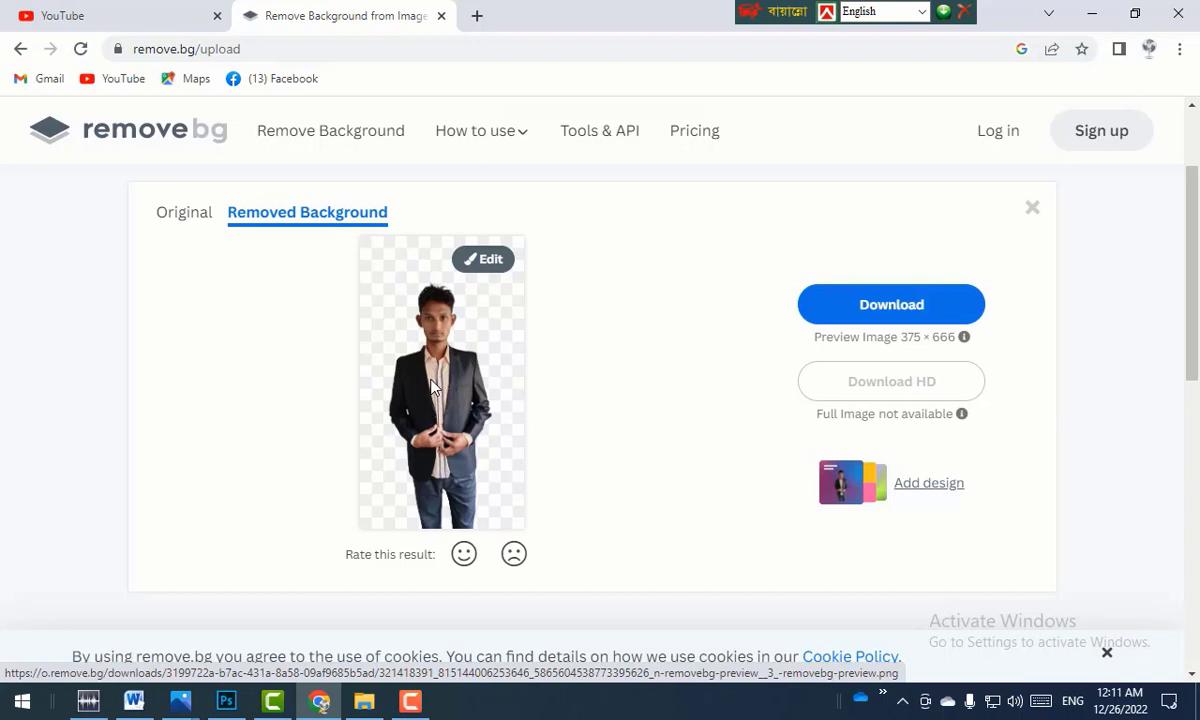
- Edit the cut-out portrait and give it a solid blue background with the custom colour #031ff9
left_click(432, 387)
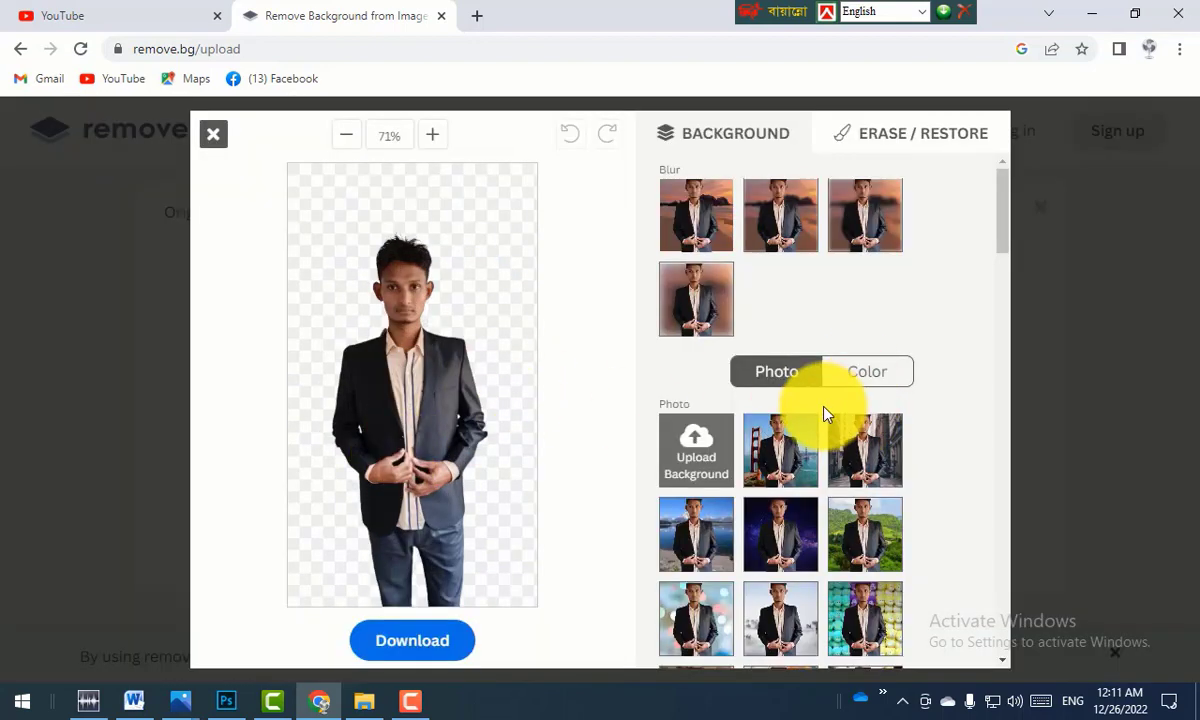
left_click(862, 376)
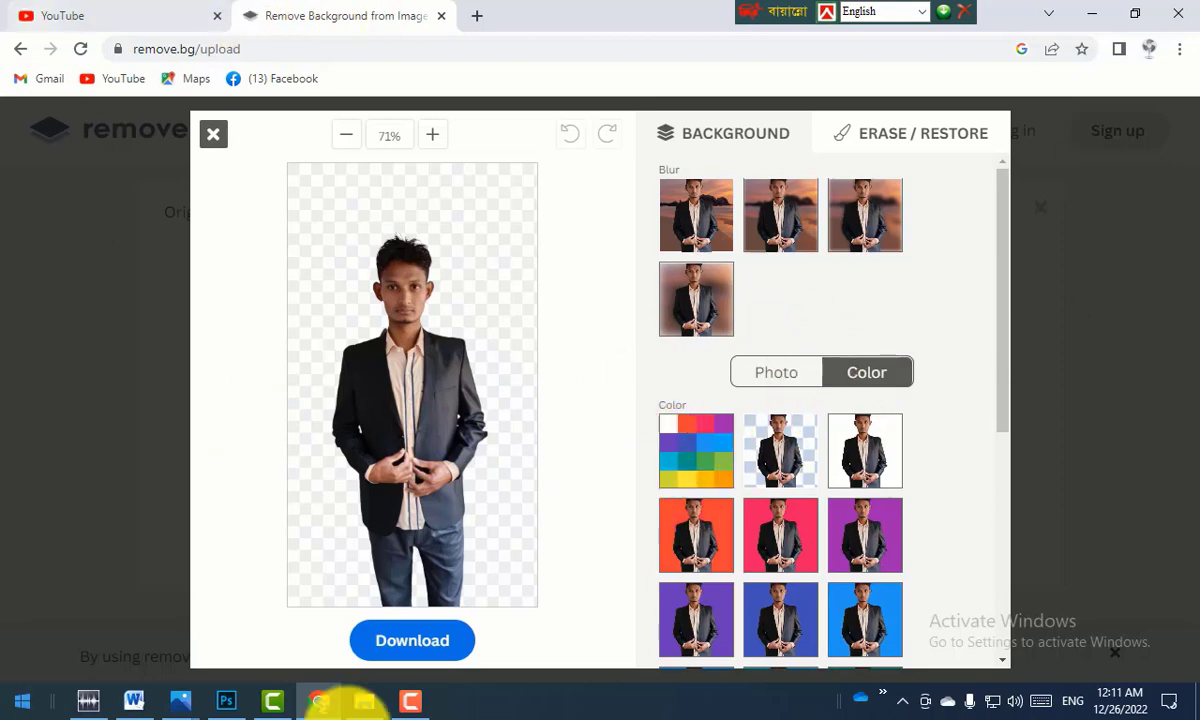
left_click(706, 450)
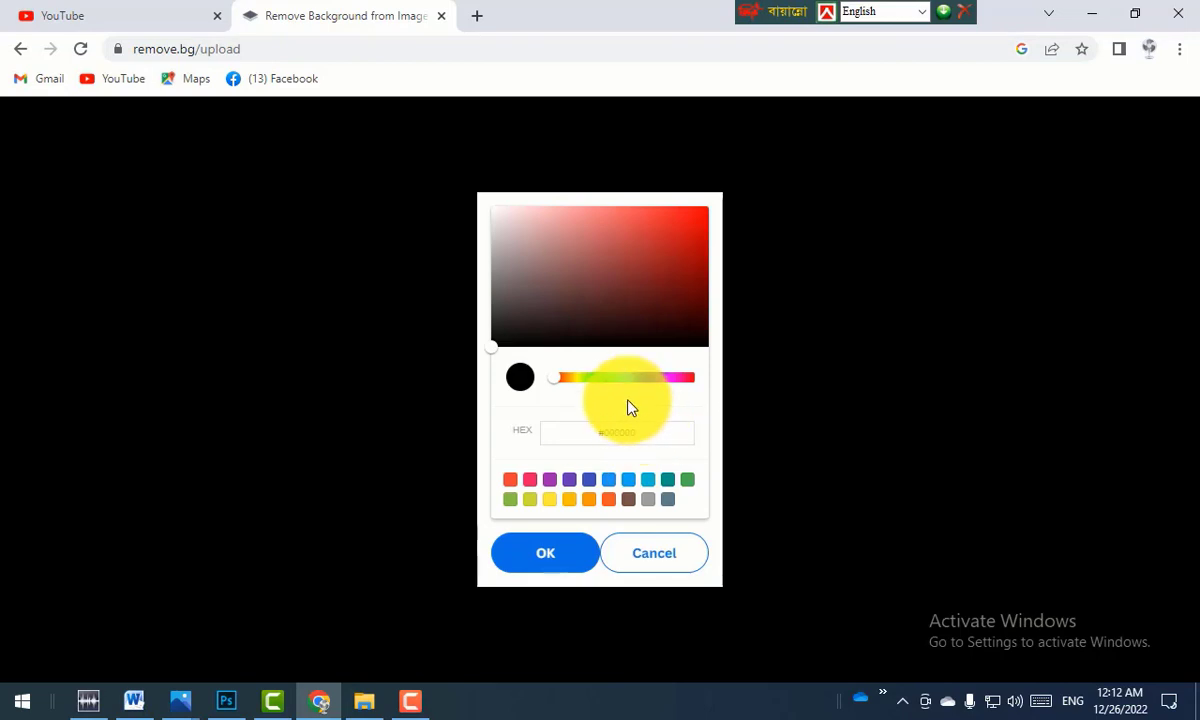
left_click(643, 378)
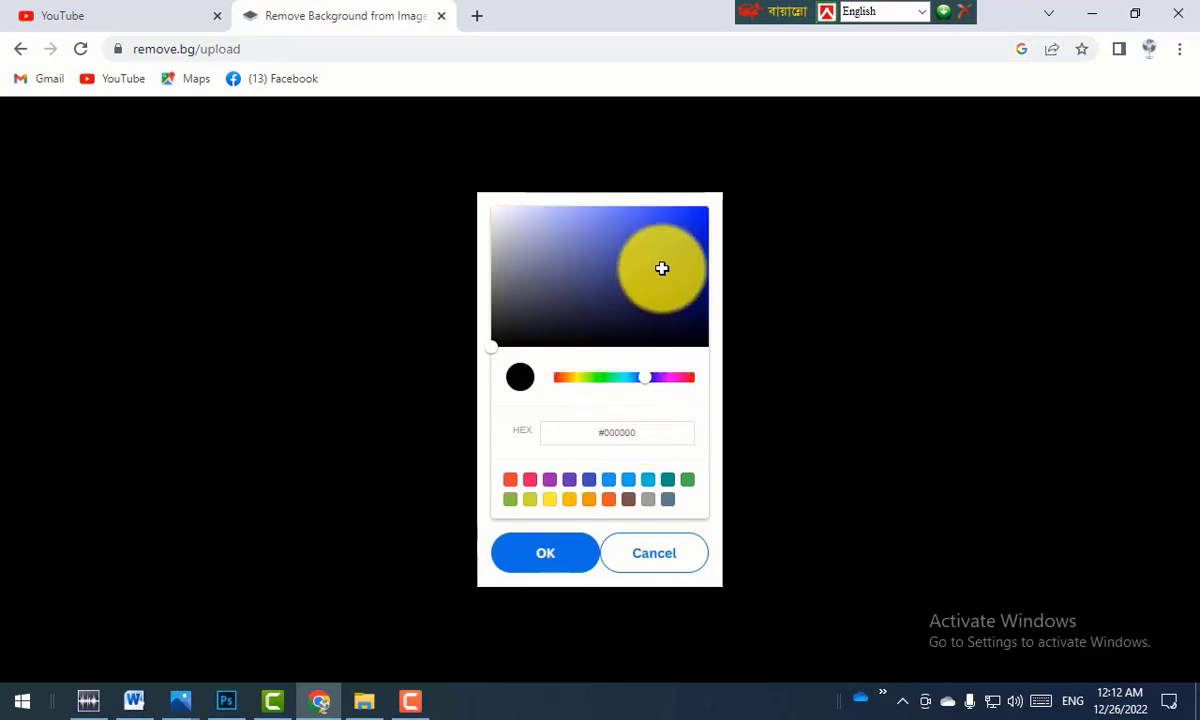
left_click_drag(662, 268, 704, 204)
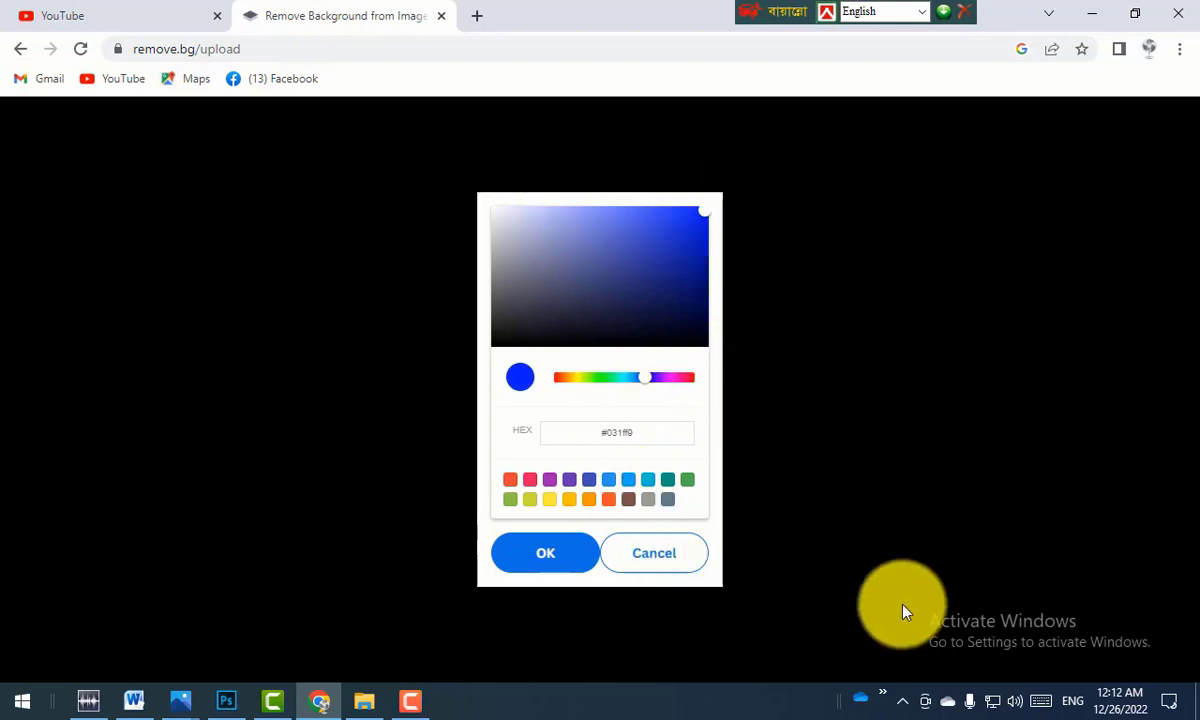
left_click(567, 553)
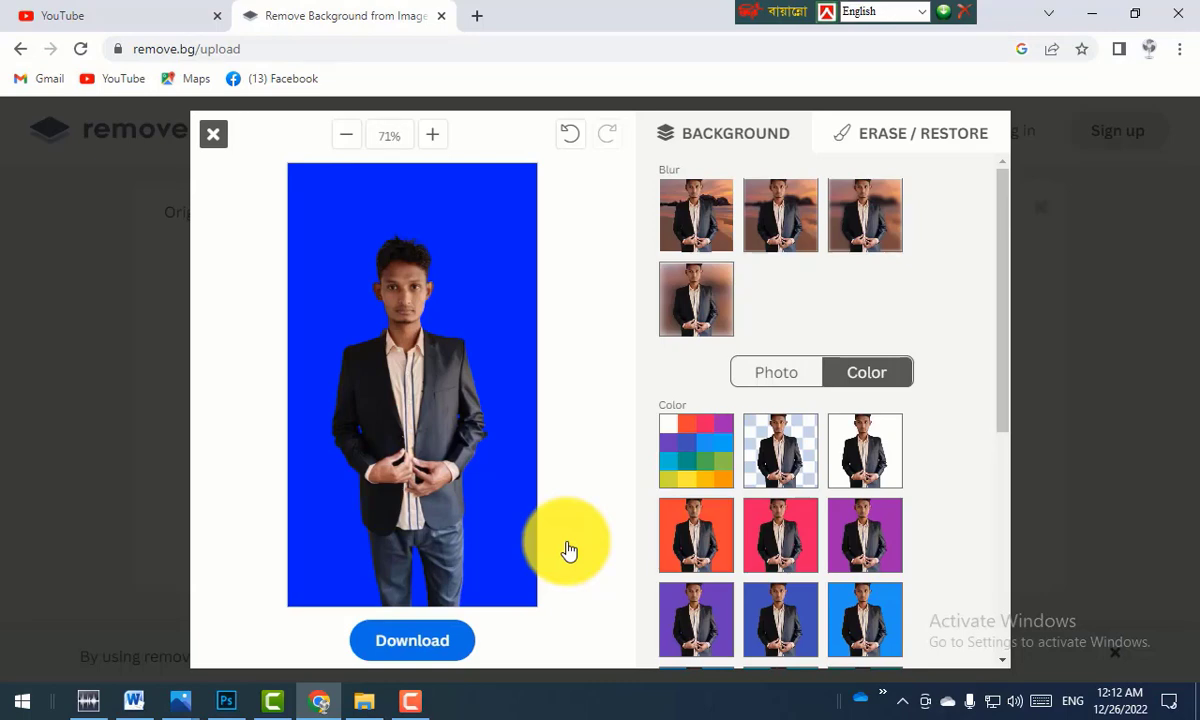
- Download the blue-background portrait and check the downloaded PNG in the Photos viewer
left_click(401, 650)
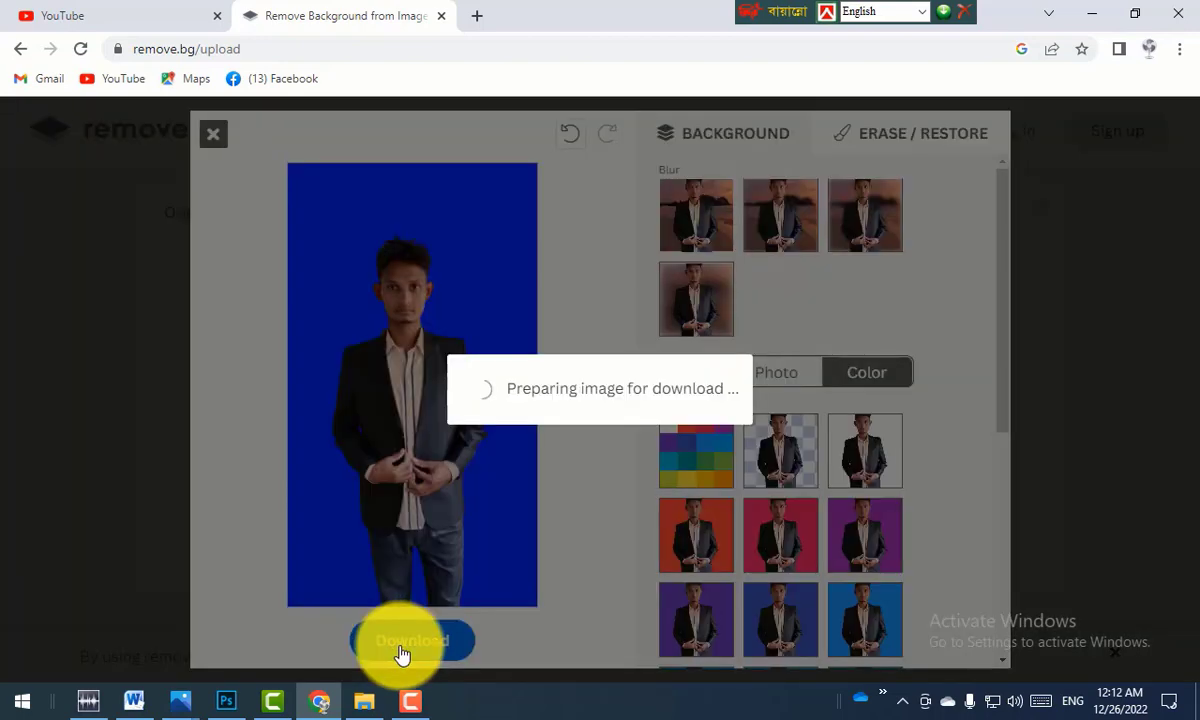
left_click(595, 417)
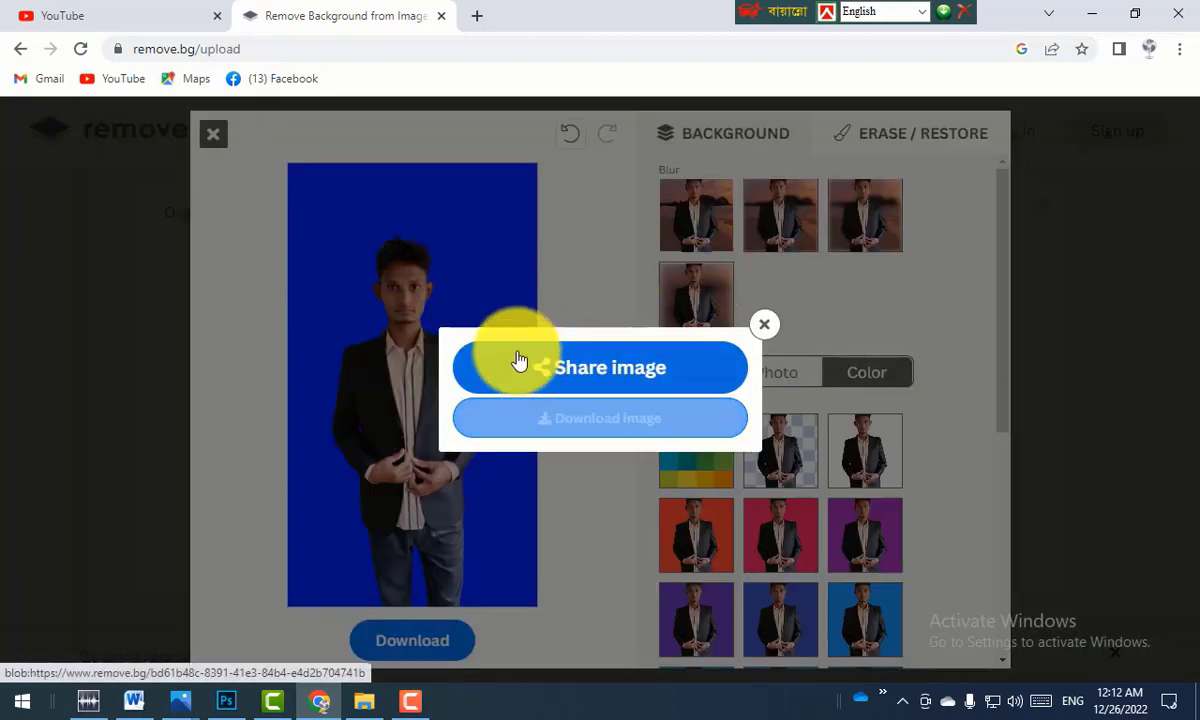
left_click(594, 418)
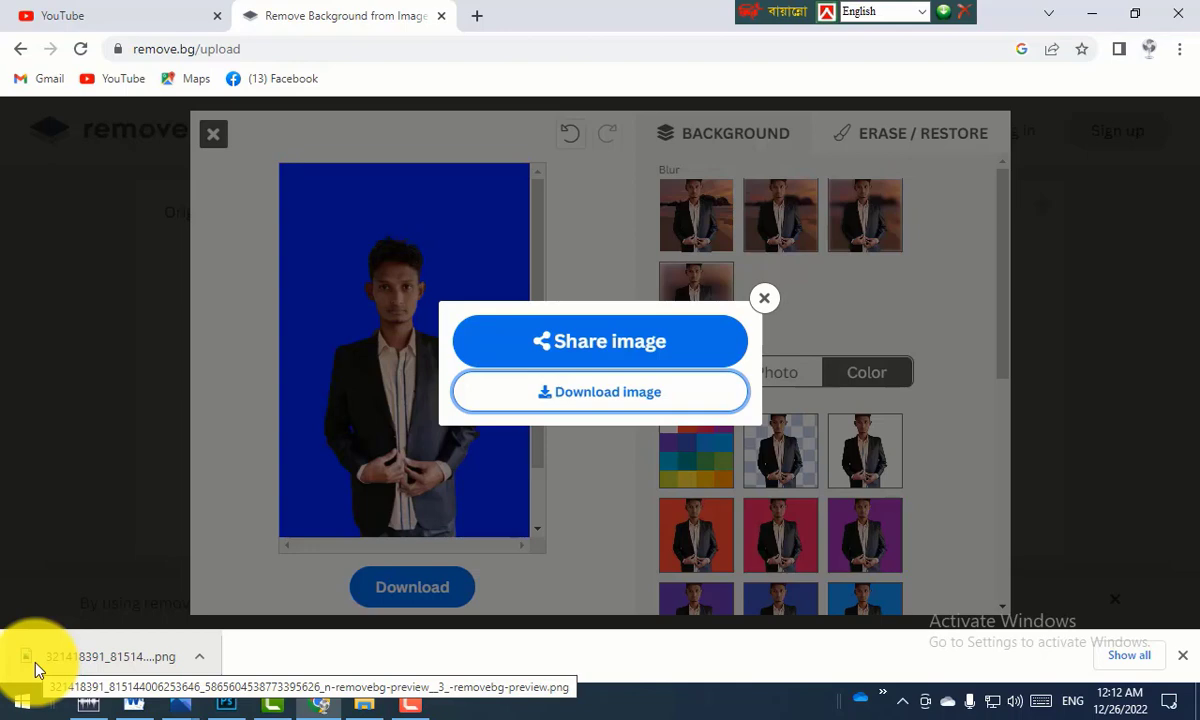
left_click(35, 668)
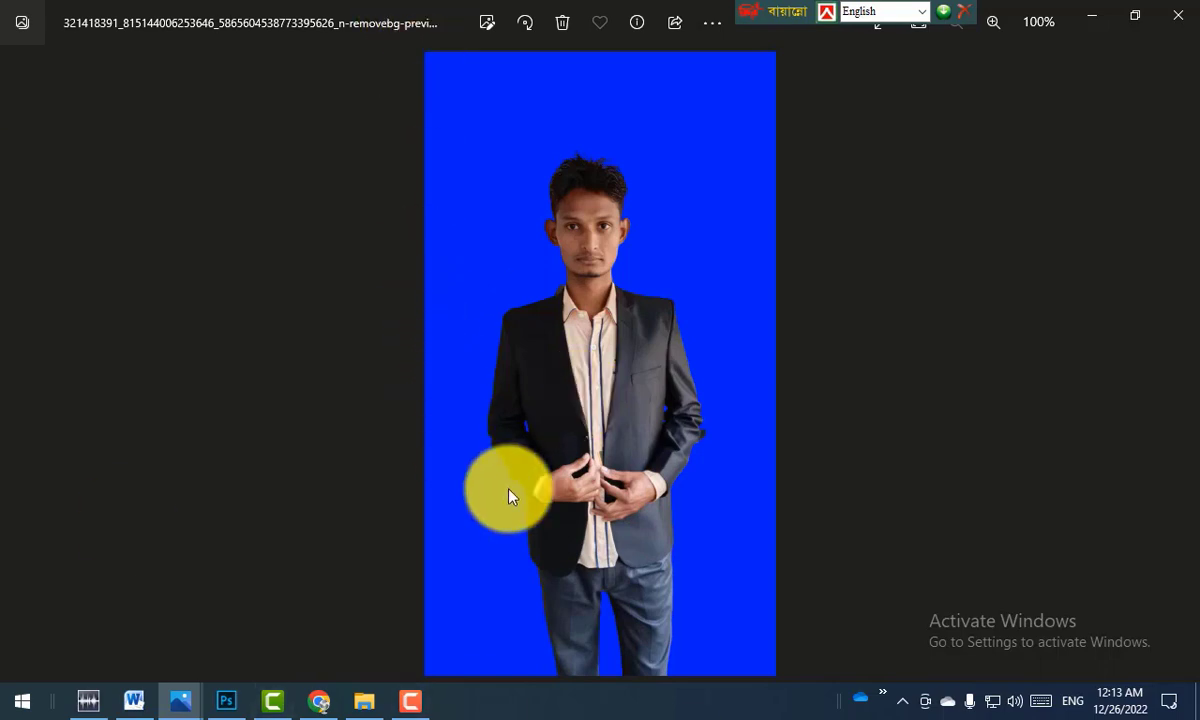
left_click(1092, 14)
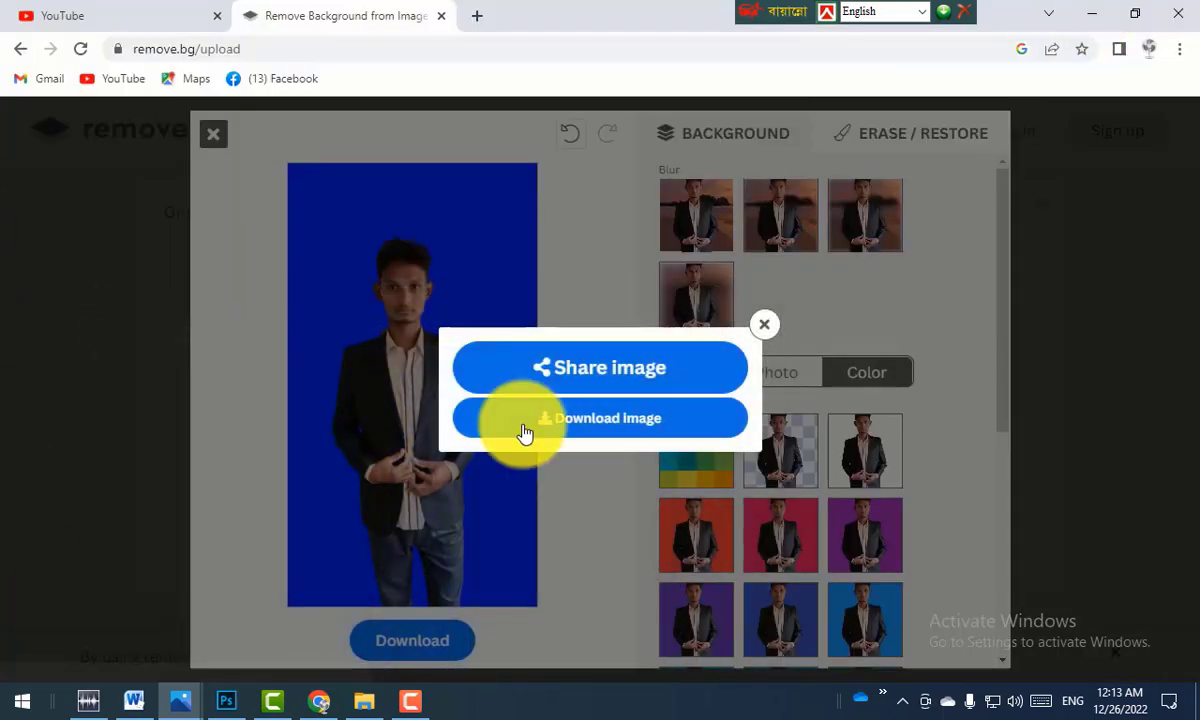
- Switch to Photoshop and open the downloaded blue-background portrait PNG from the Downloads folder
left_click(224, 703)
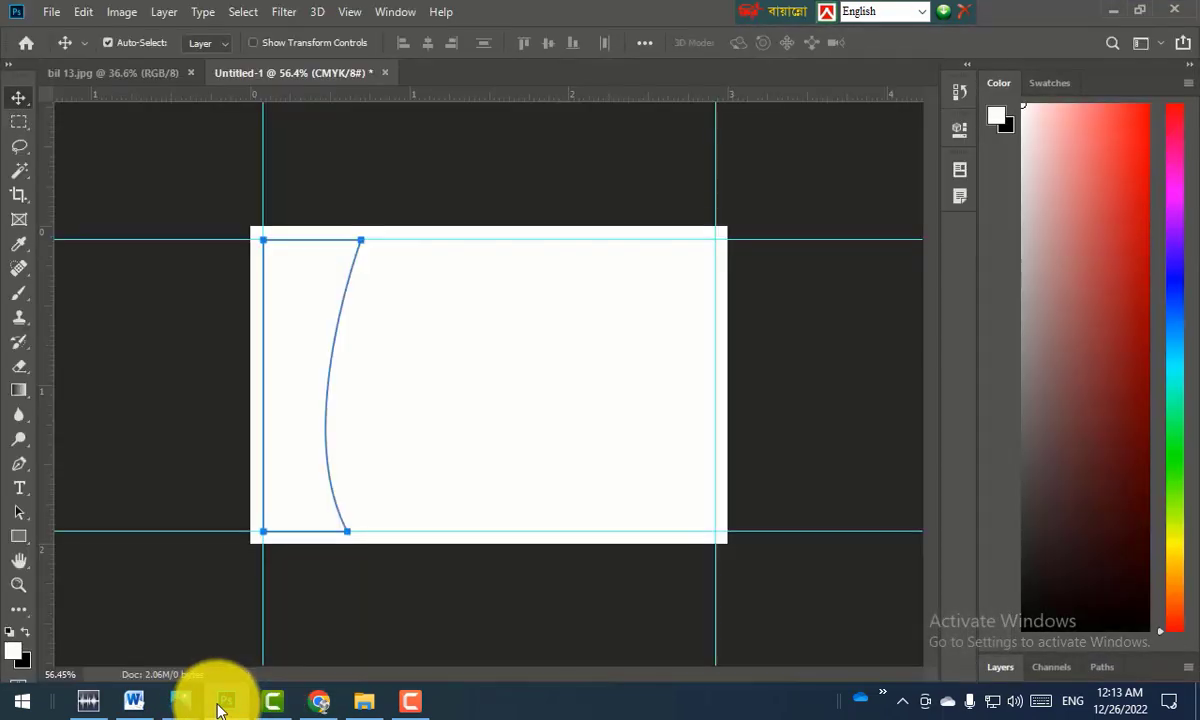
left_click(50, 14)
left_click(70, 50)
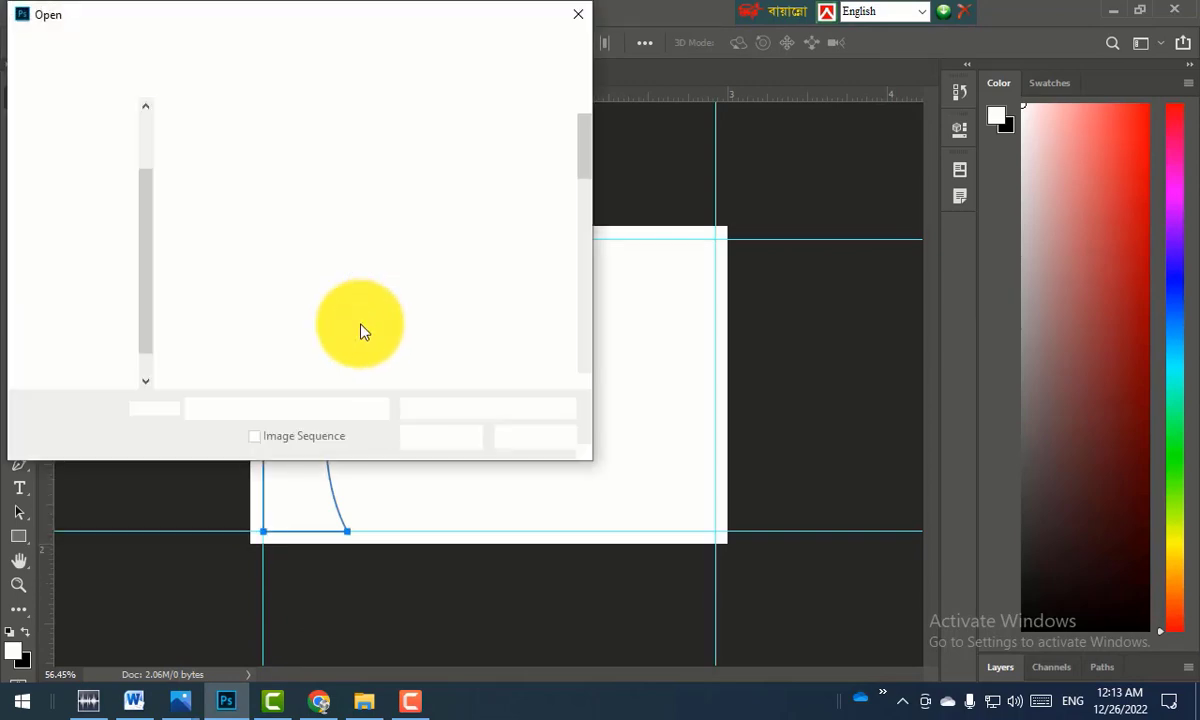
left_click(76, 148)
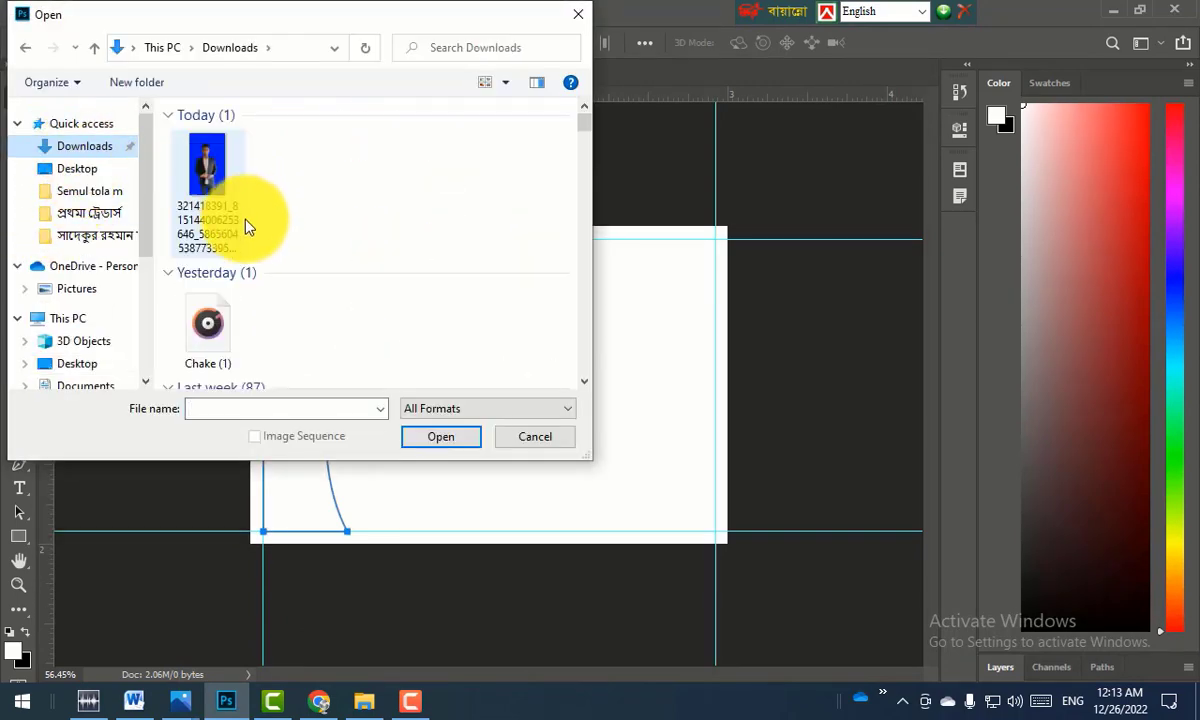
left_click(223, 187)
left_click(420, 438)
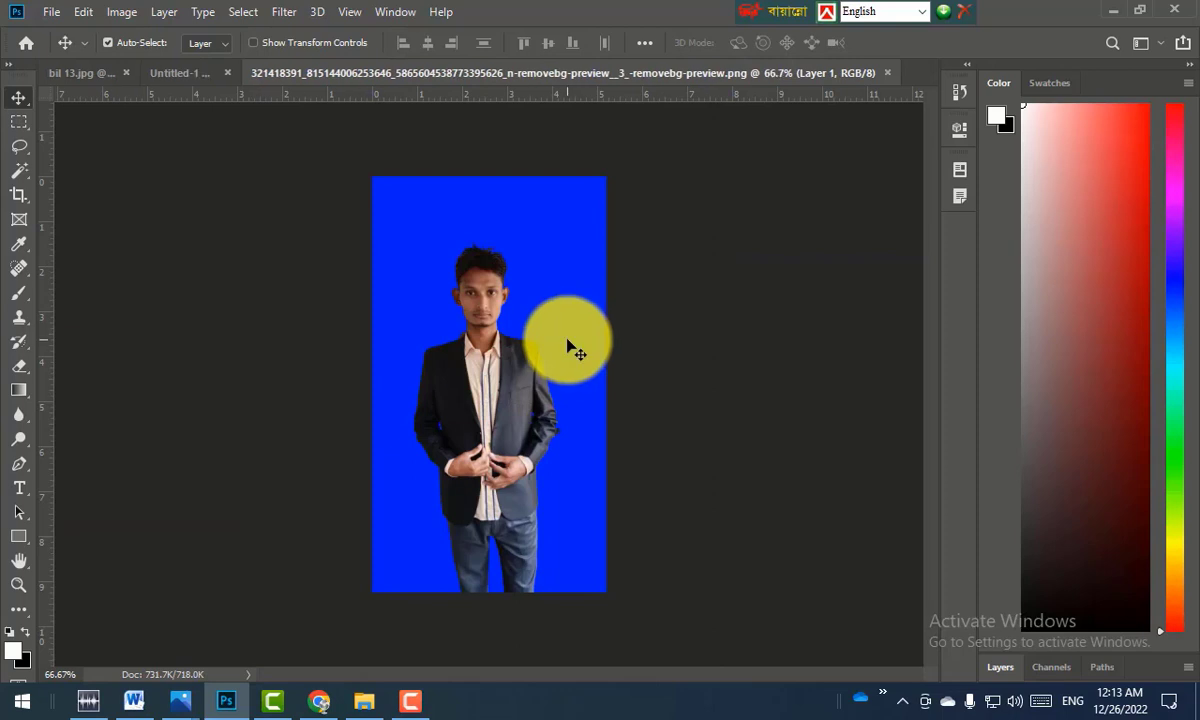
scroll(567, 347, "up", 4)
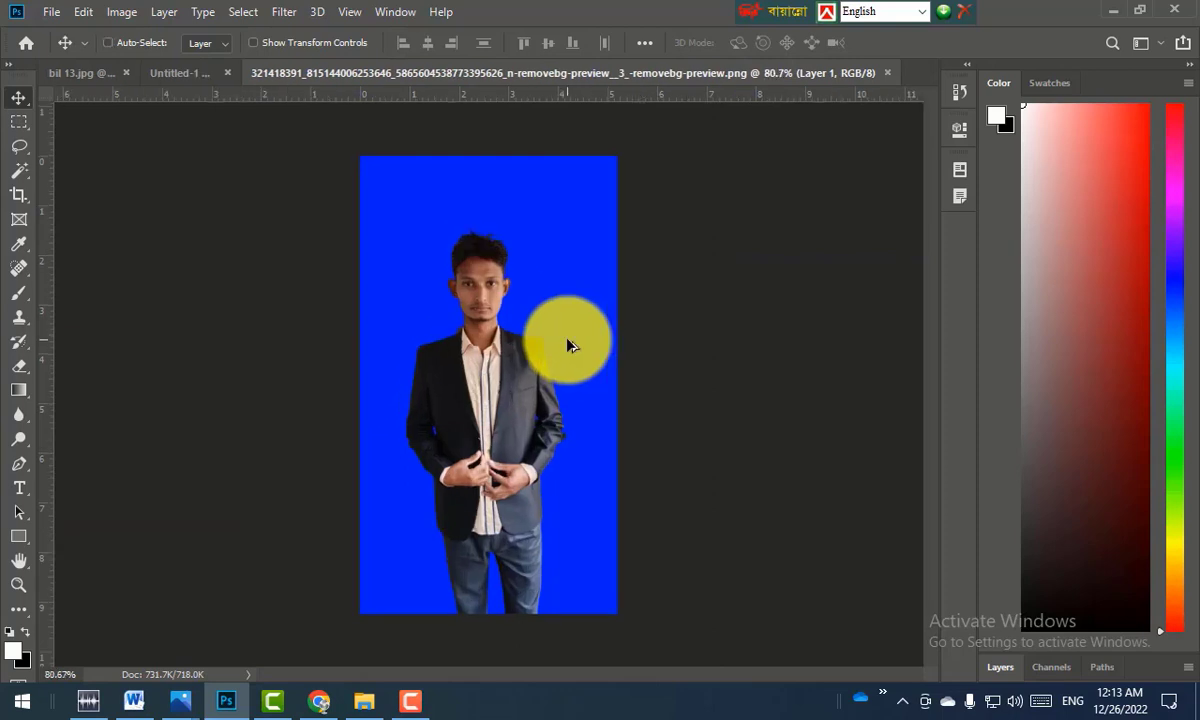
scroll(515, 348, "left", 2)
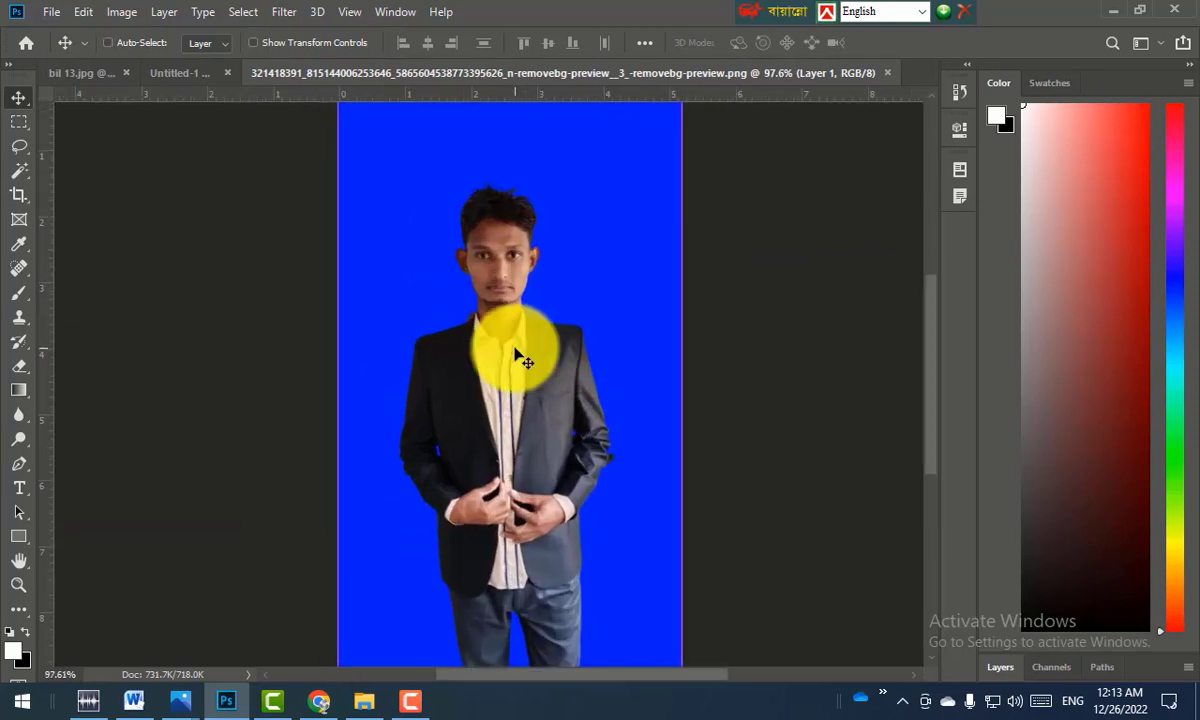
scroll(507, 347, "right", 2)
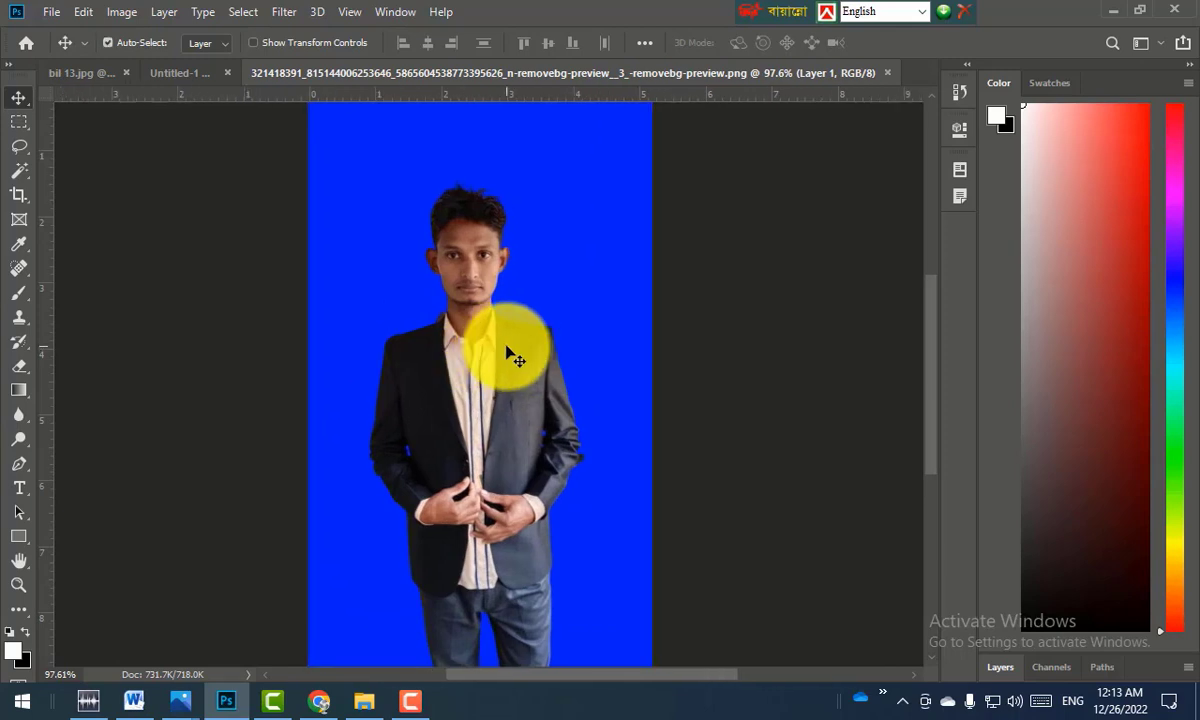
- Set the Crop tool's dimensions to 300 px wide by 300 px high for the portrait
left_click(19, 201)
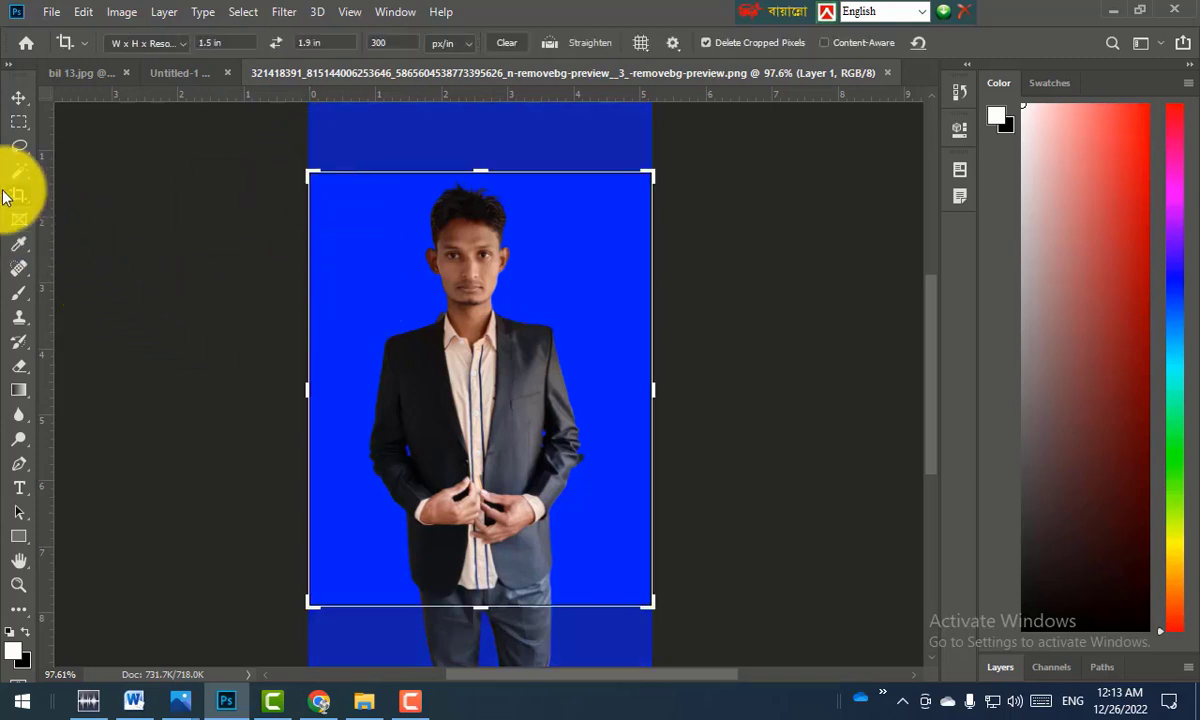
left_click(239, 41)
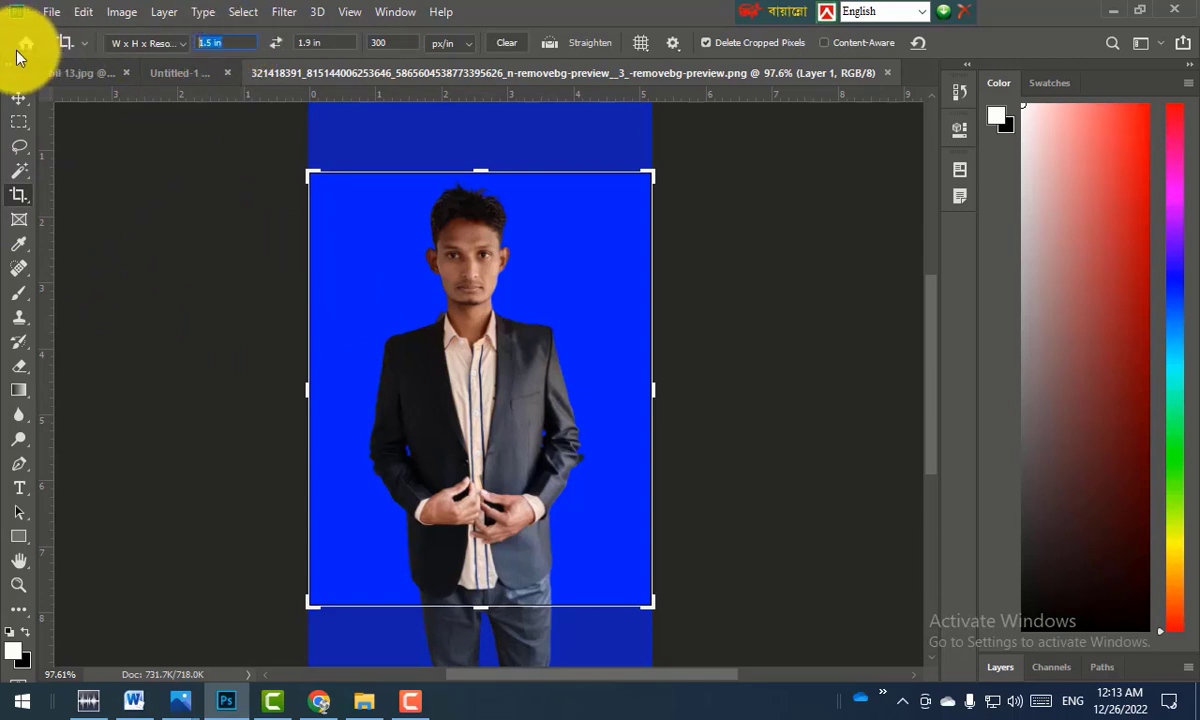
type("300")
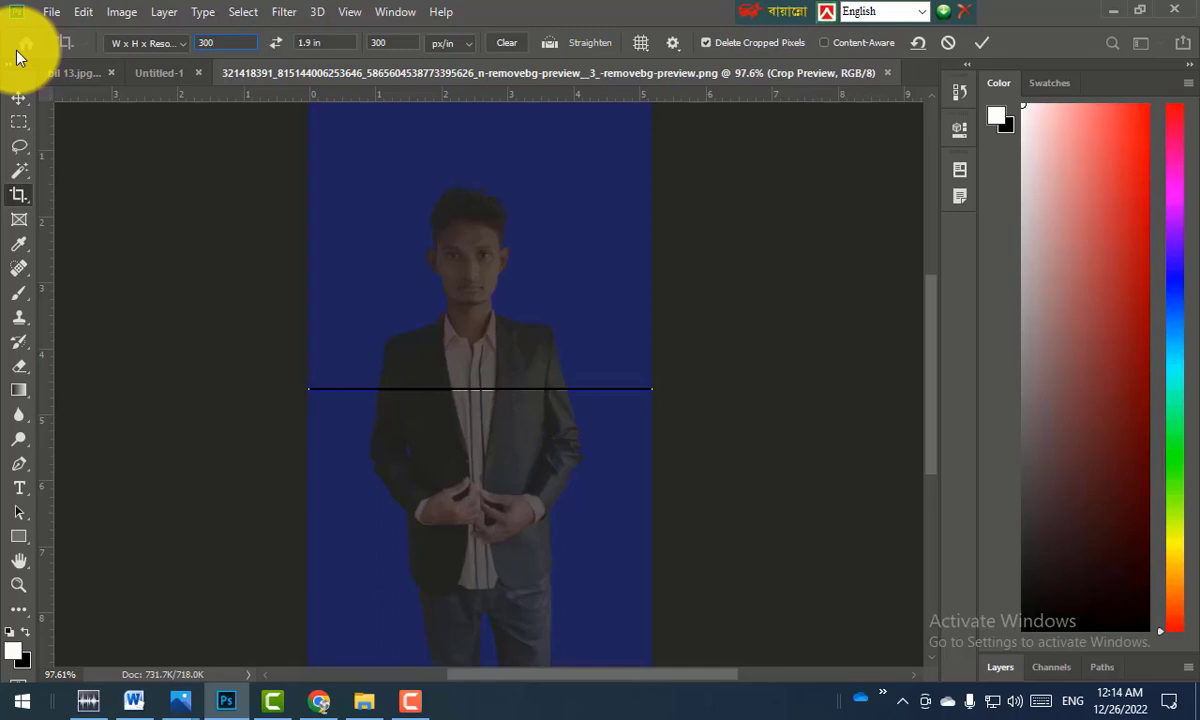
type("px")
key("BackSpace")
type("x")
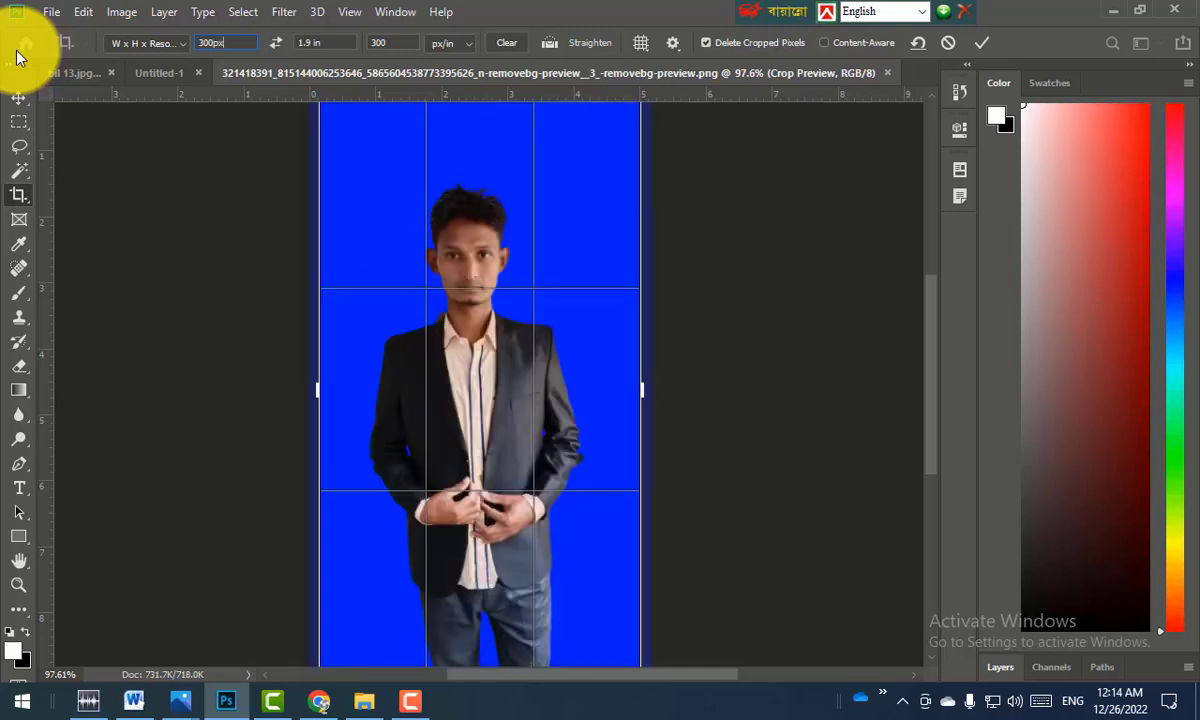
left_click_drag(341, 43, 206, 51)
type("300")
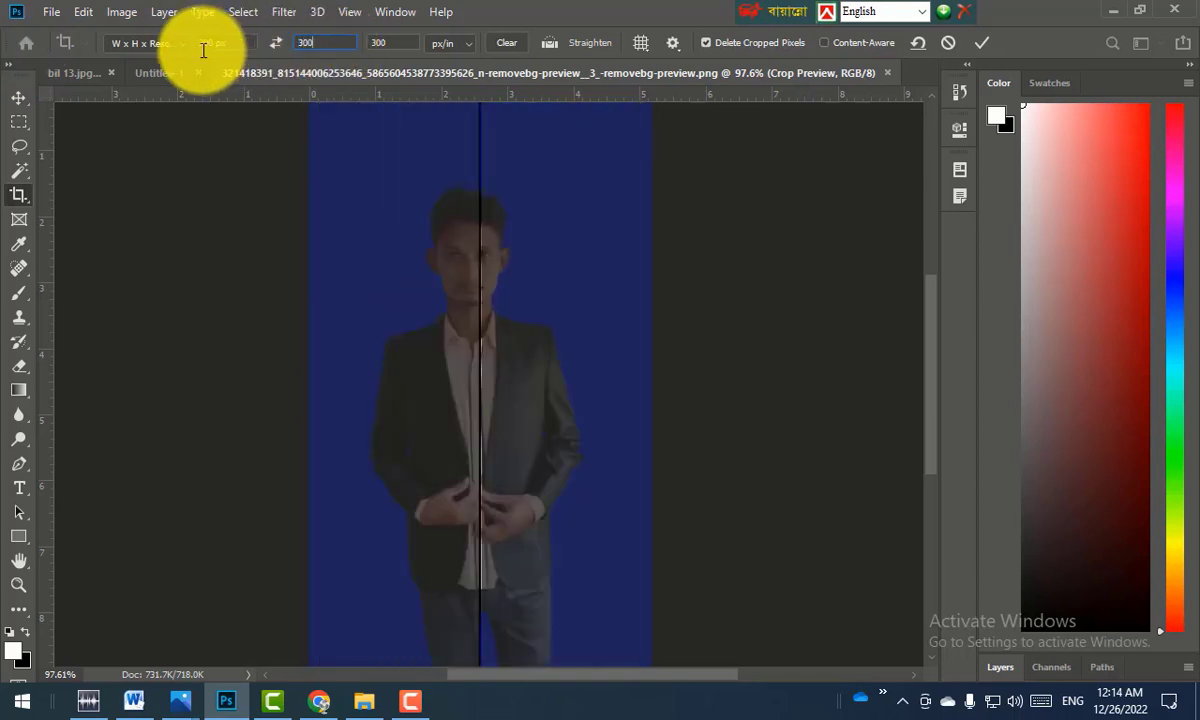
type("px")
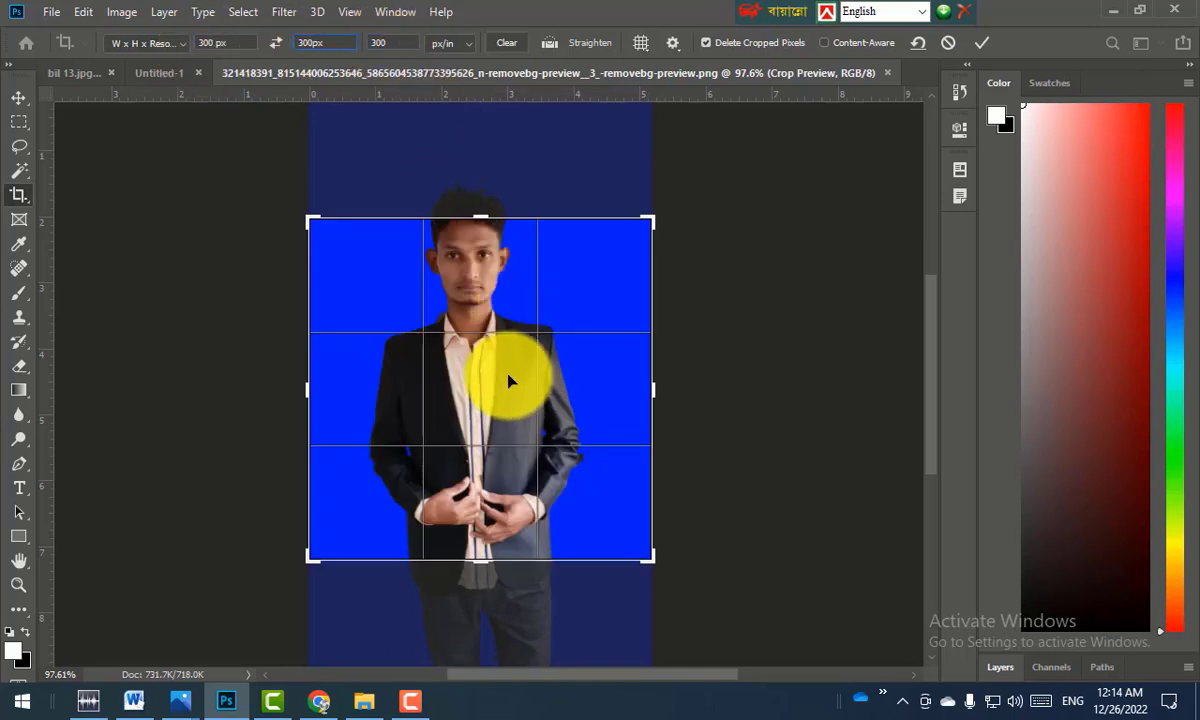
- Frame the man's head and shoulders centrally in the square crop, with a little space above the hair, and apply the crop
left_click_drag(506, 375, 500, 447)
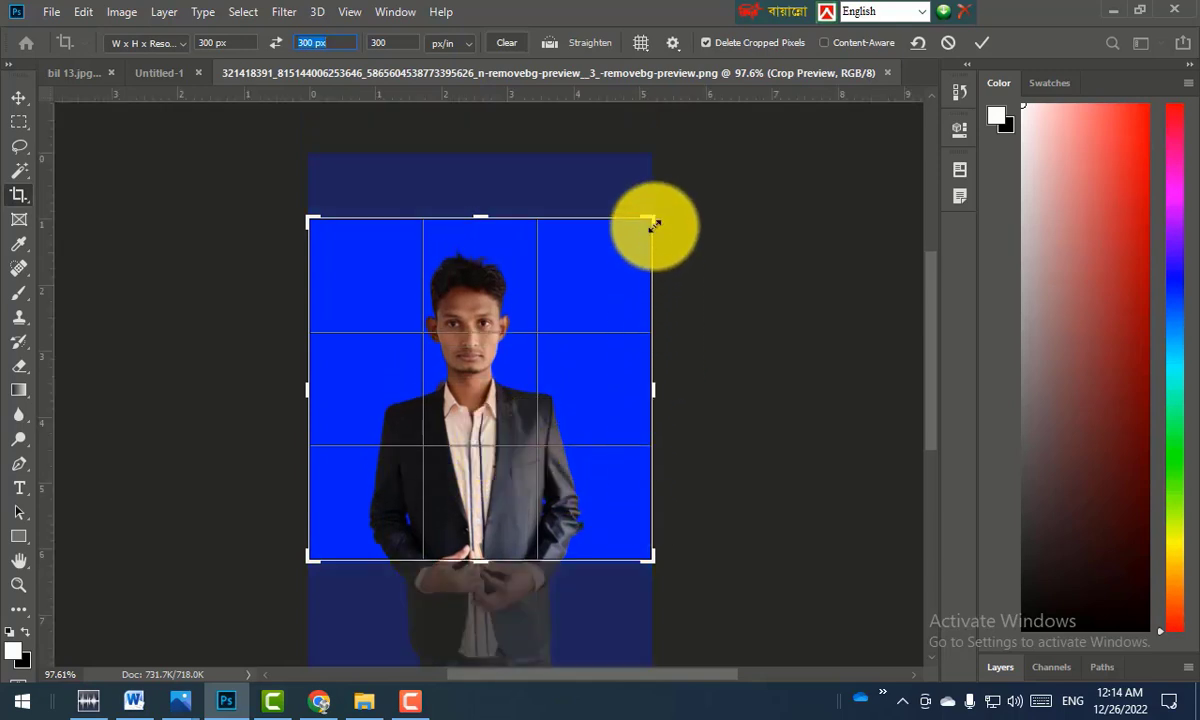
left_click_drag(654, 224, 618, 311)
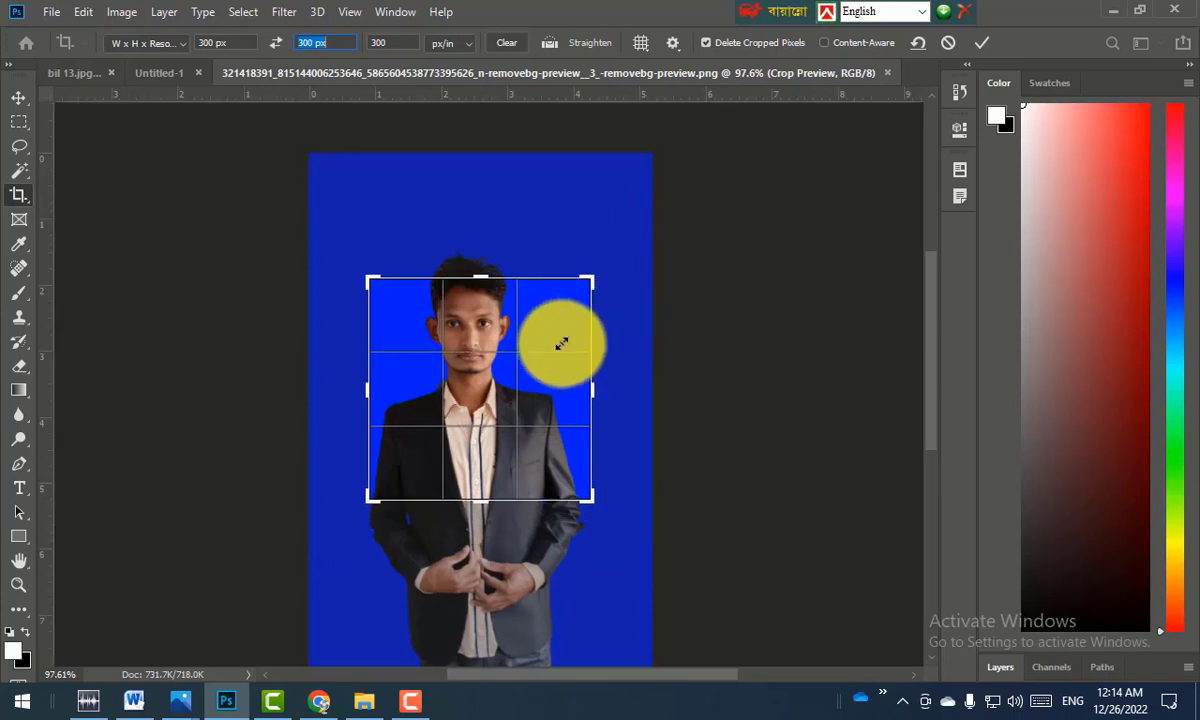
left_click_drag(535, 395, 546, 445)
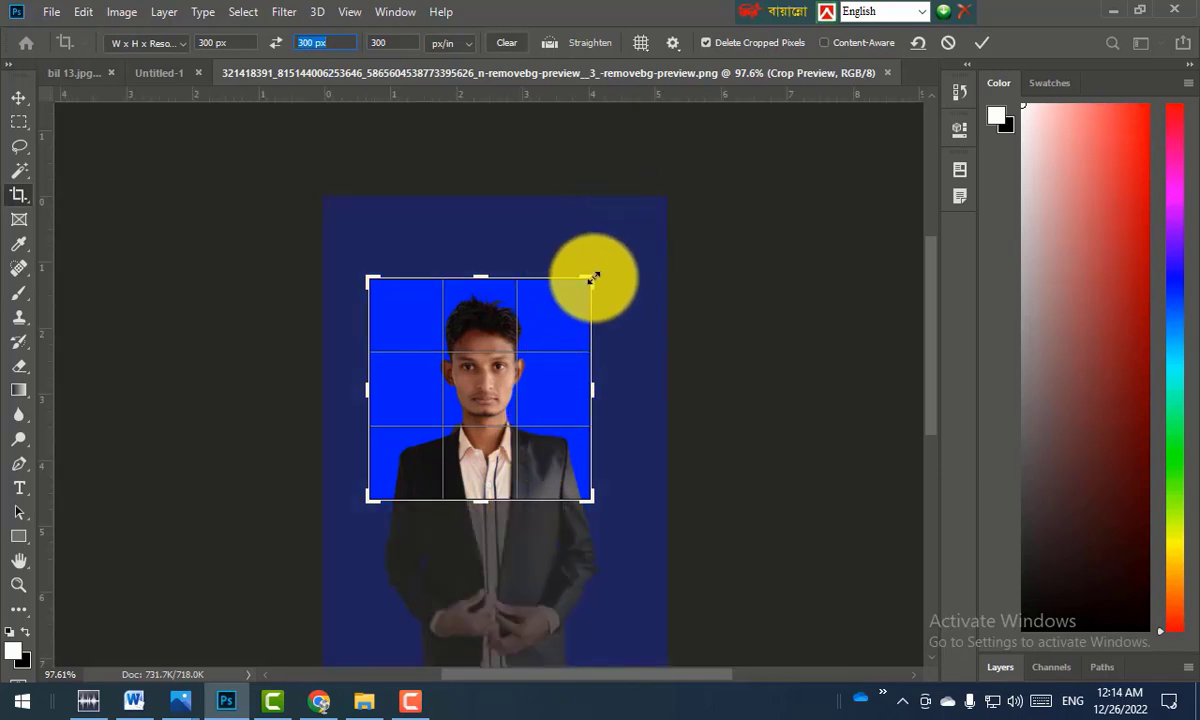
left_click_drag(594, 277, 577, 311)
left_click_drag(482, 437, 484, 440)
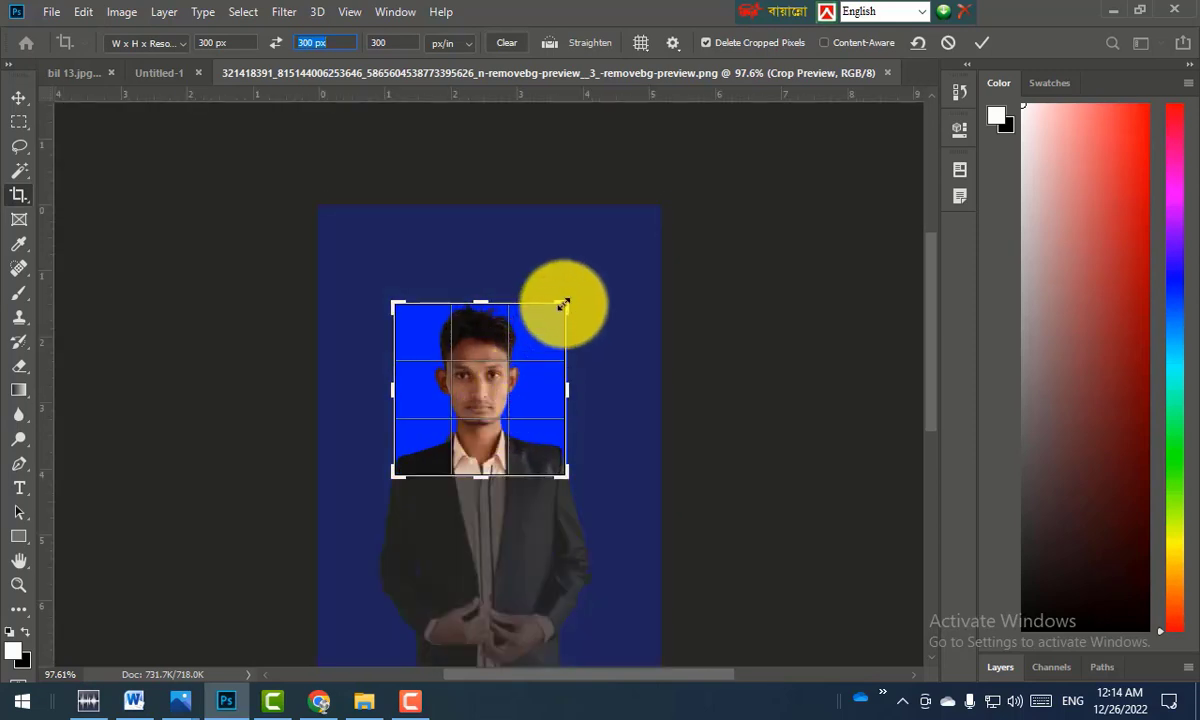
left_click_drag(563, 304, 573, 303)
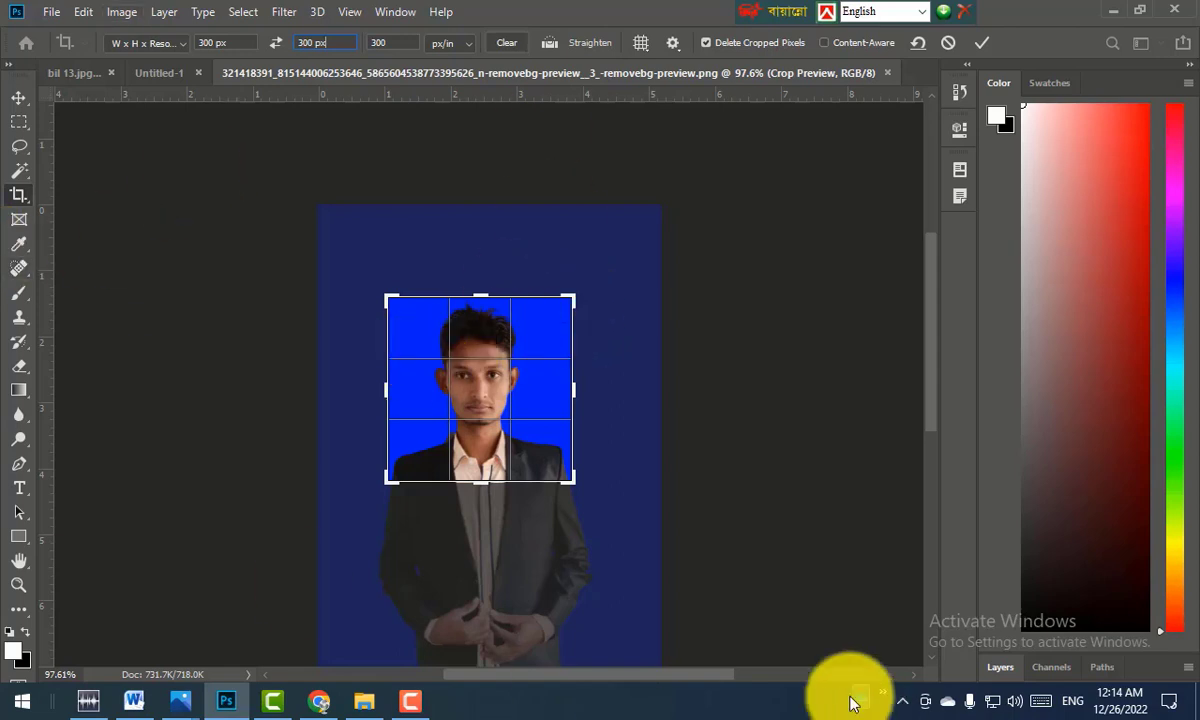
left_click(17, 100)
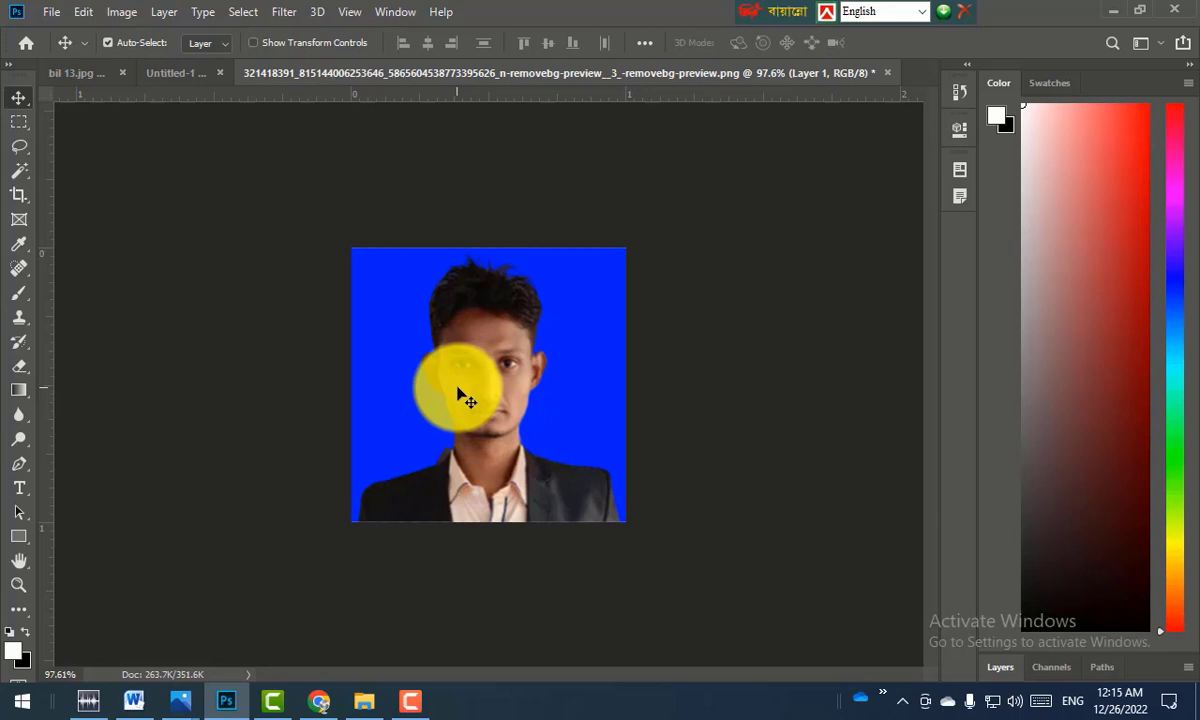
- Brighten the cropped portrait with Curves by raising an RGB midtone point to input 111, output 141
key("ctrl")
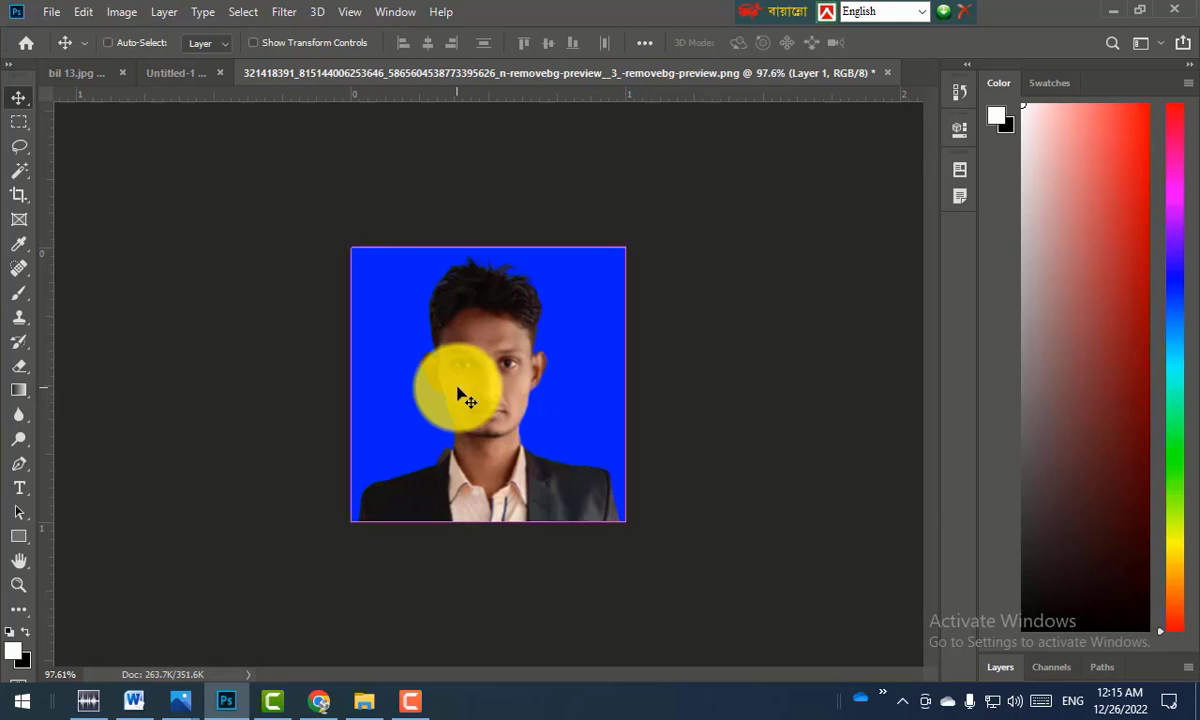
key("ctrl+m")
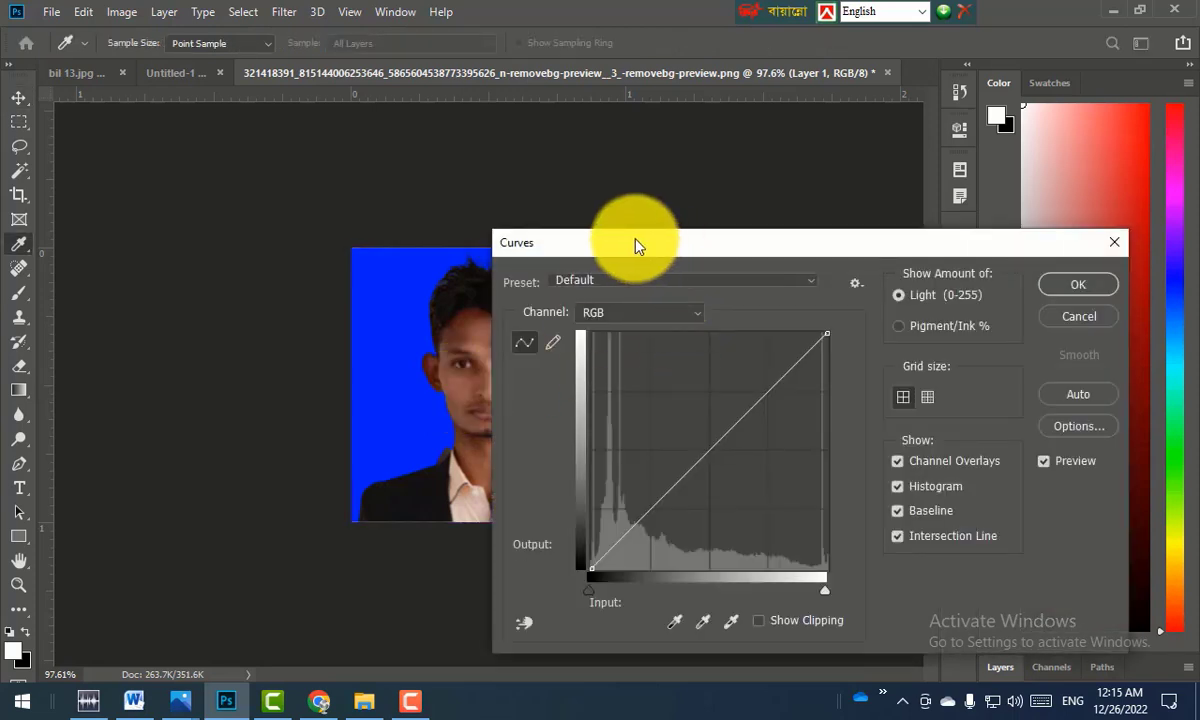
left_click_drag(635, 242, 814, 181)
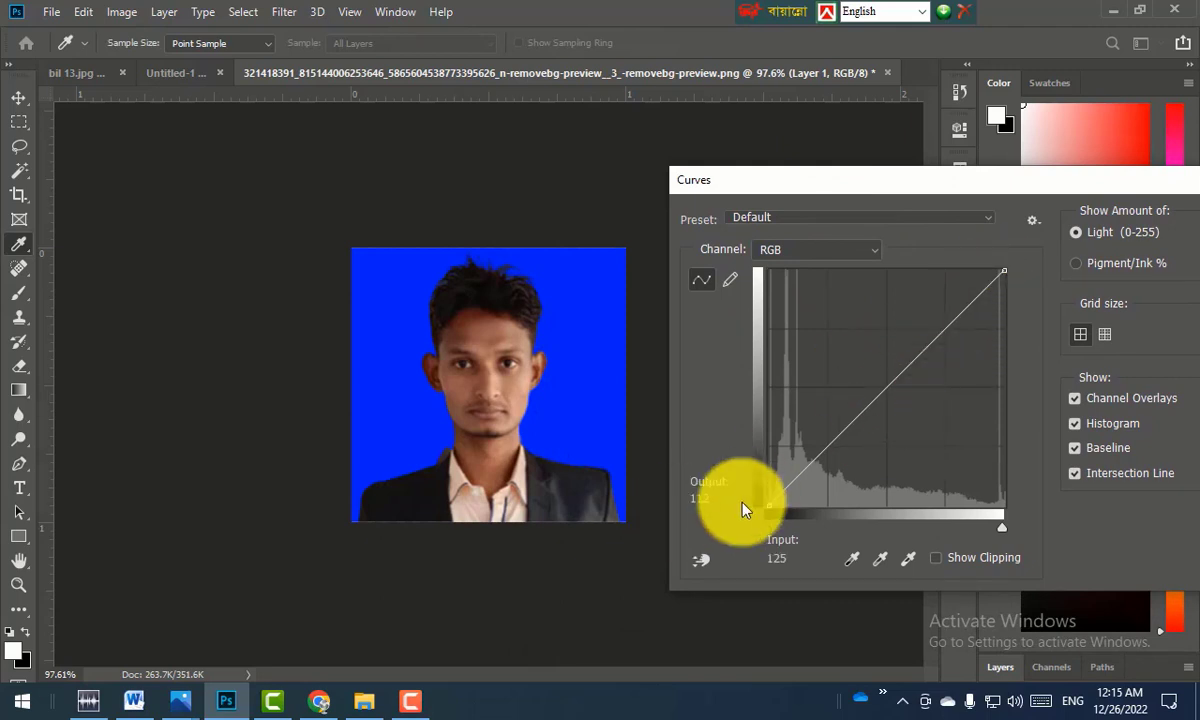
left_click_drag(887, 391, 875, 379)
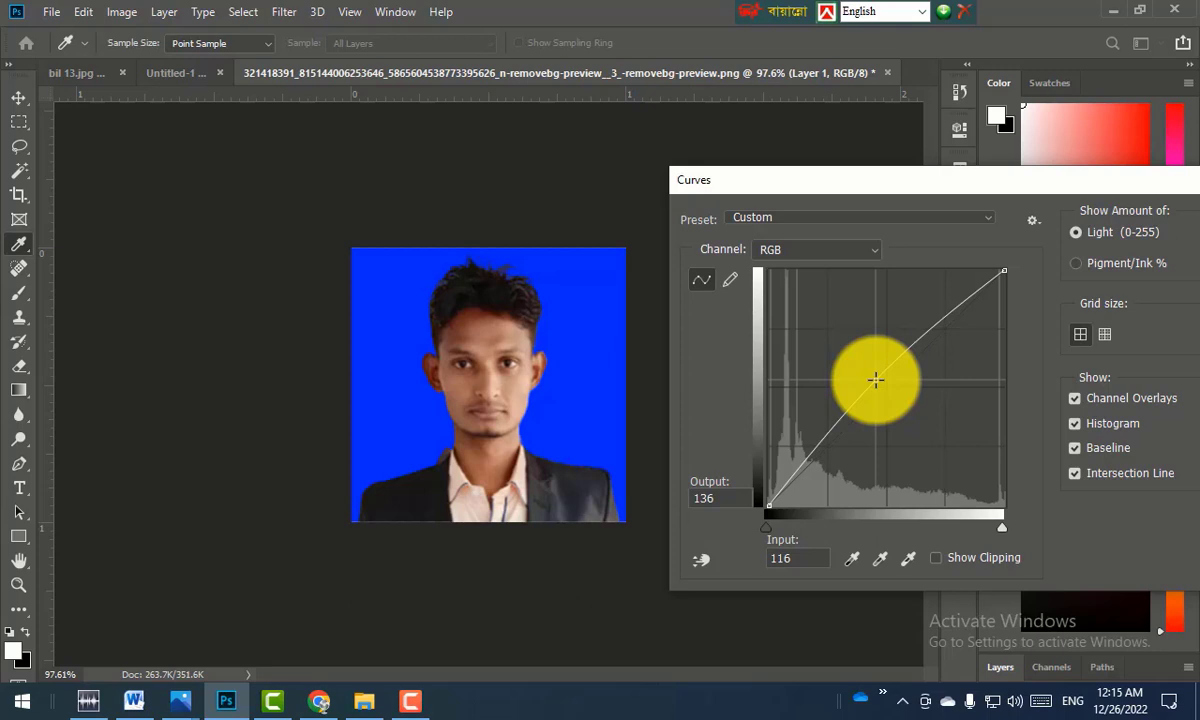
left_click_drag(875, 379, 871, 375)
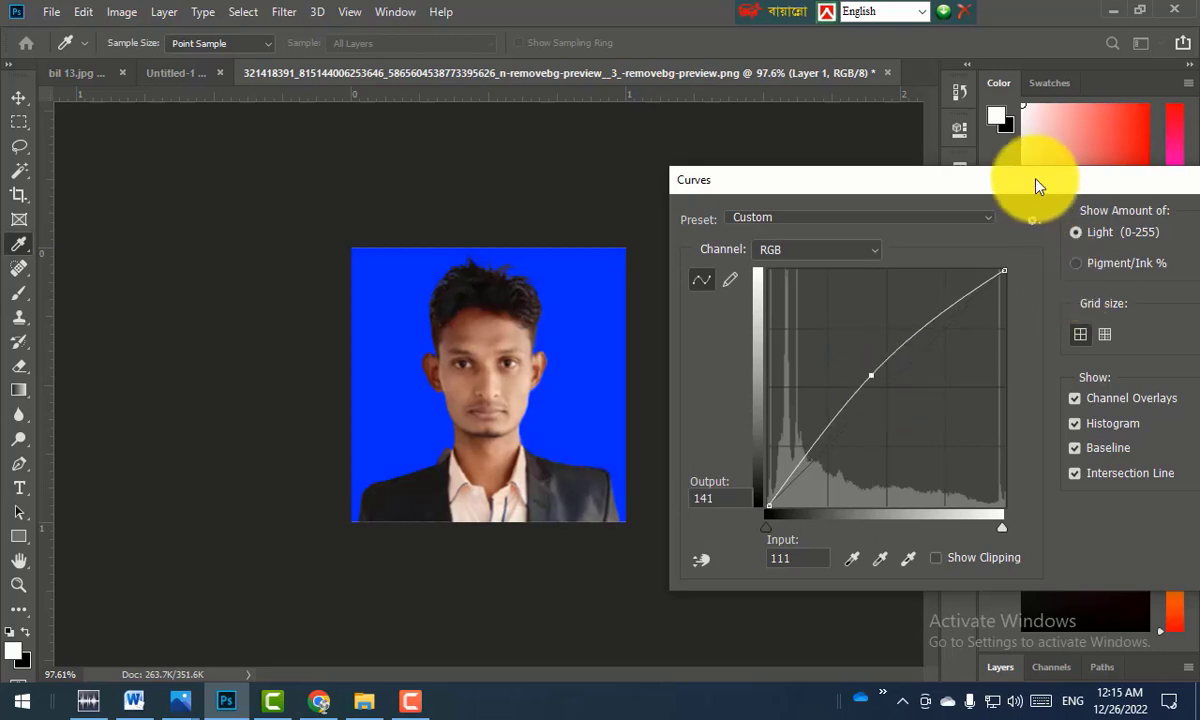
left_click_drag(1036, 185, 735, 182)
left_click(965, 217)
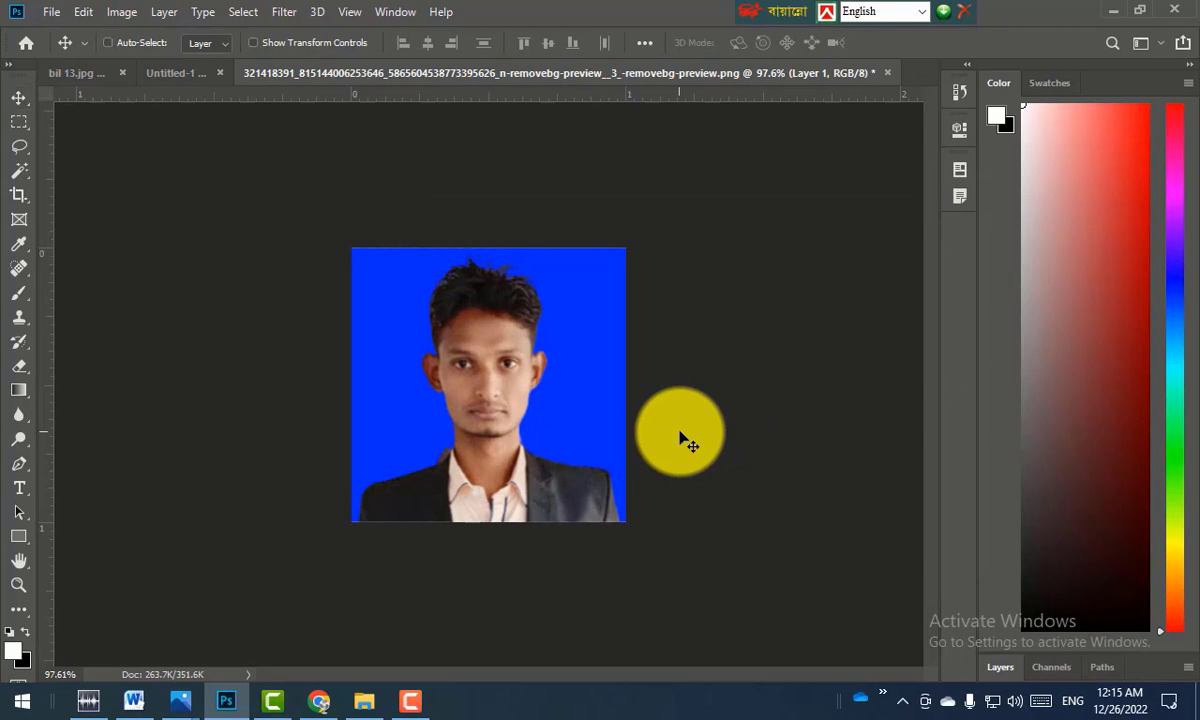
- Lighten the portrait's midtones with Levels, setting the RGB midtone input to 1.39
key("ctrl+l")
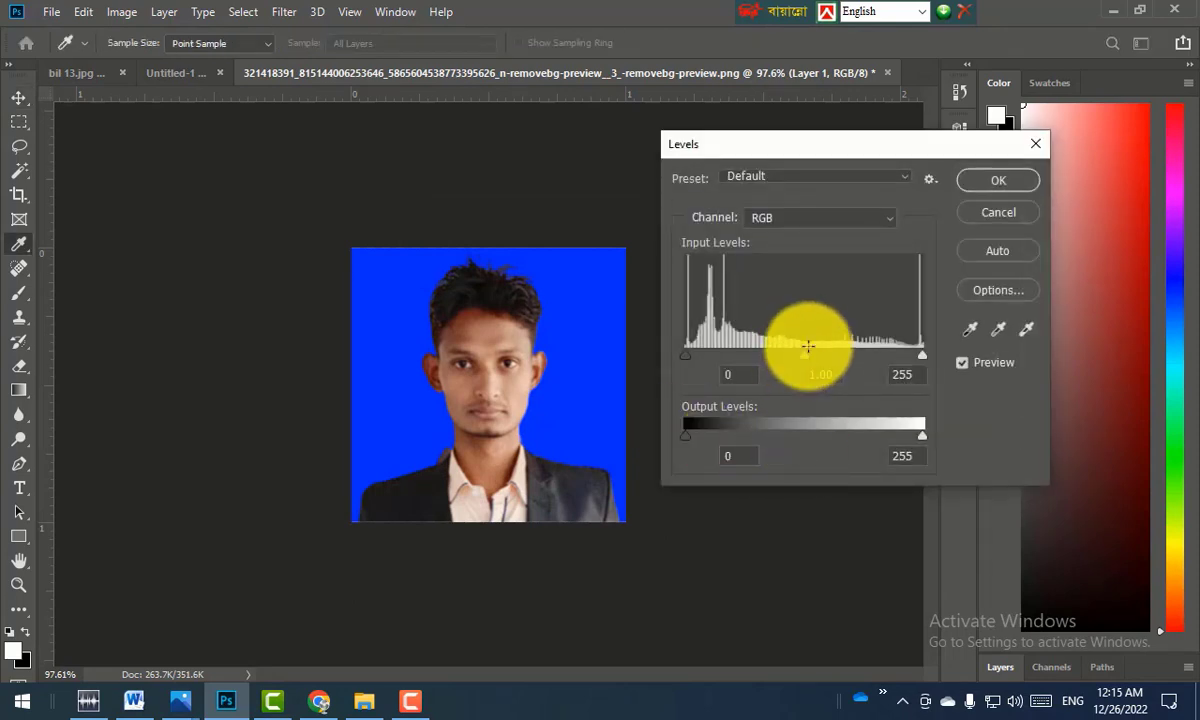
left_click_drag(807, 348, 777, 367)
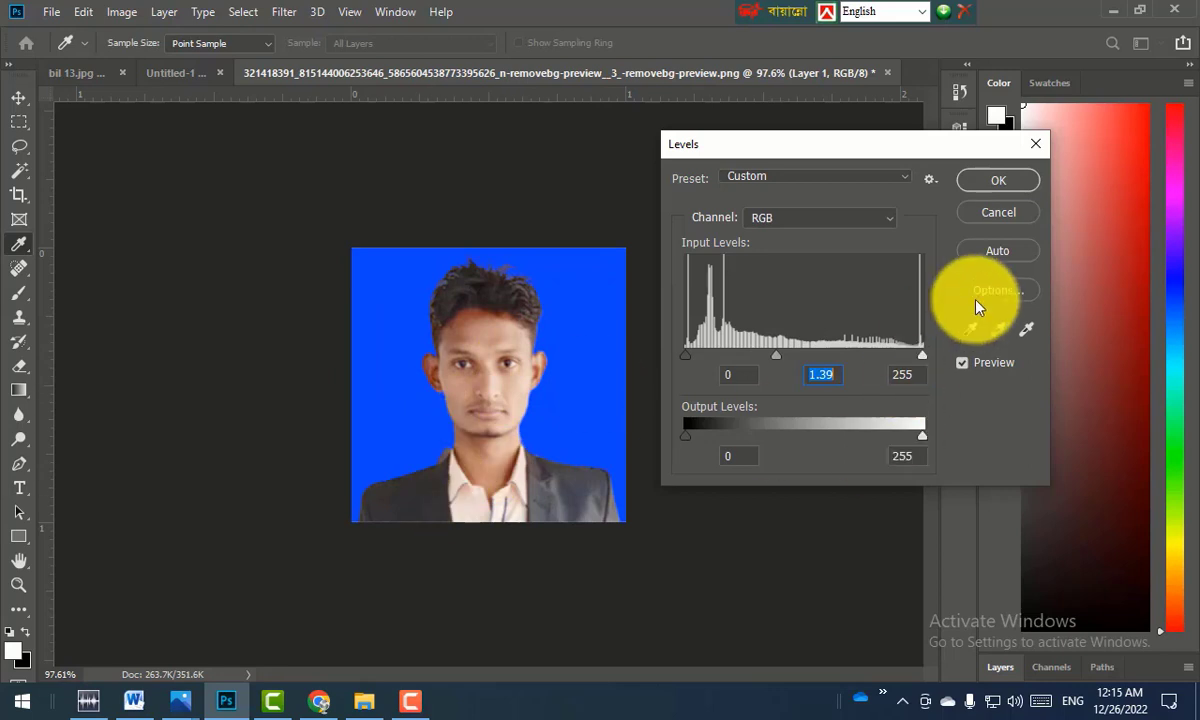
left_click(1000, 180)
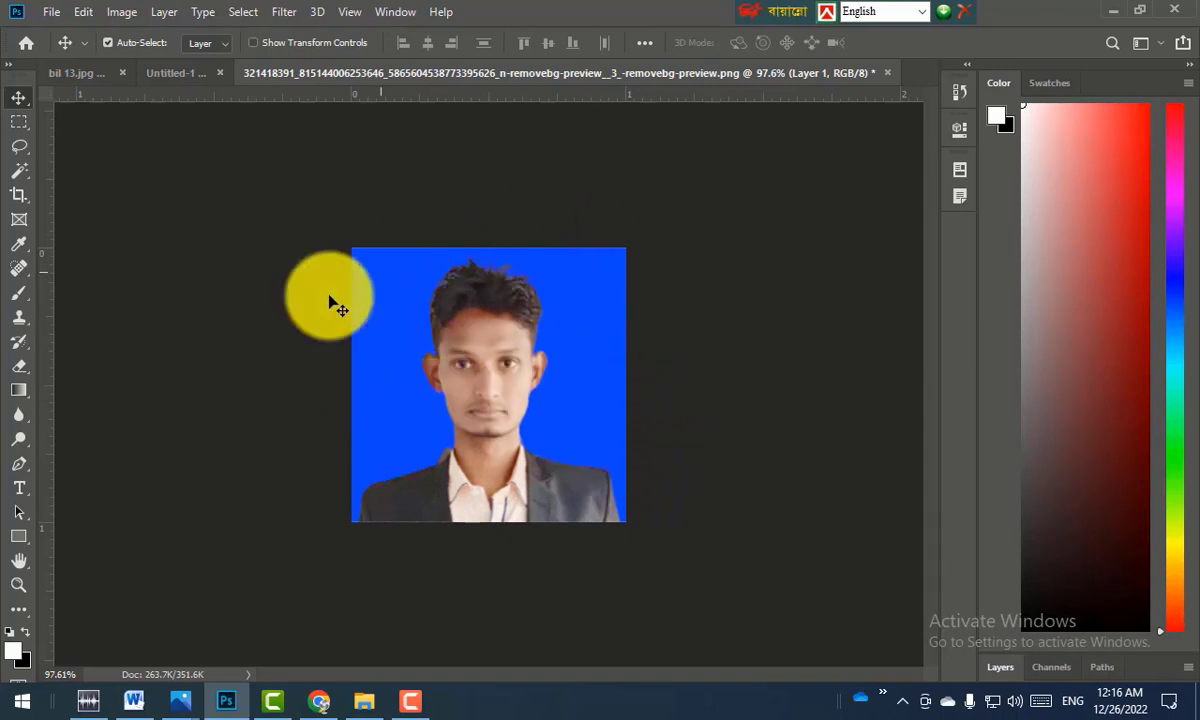
- Set the background colour to #0000ff, fill the Magic Wand-selected blue backdrop around the man with it, and clear the selection
left_click(21, 659)
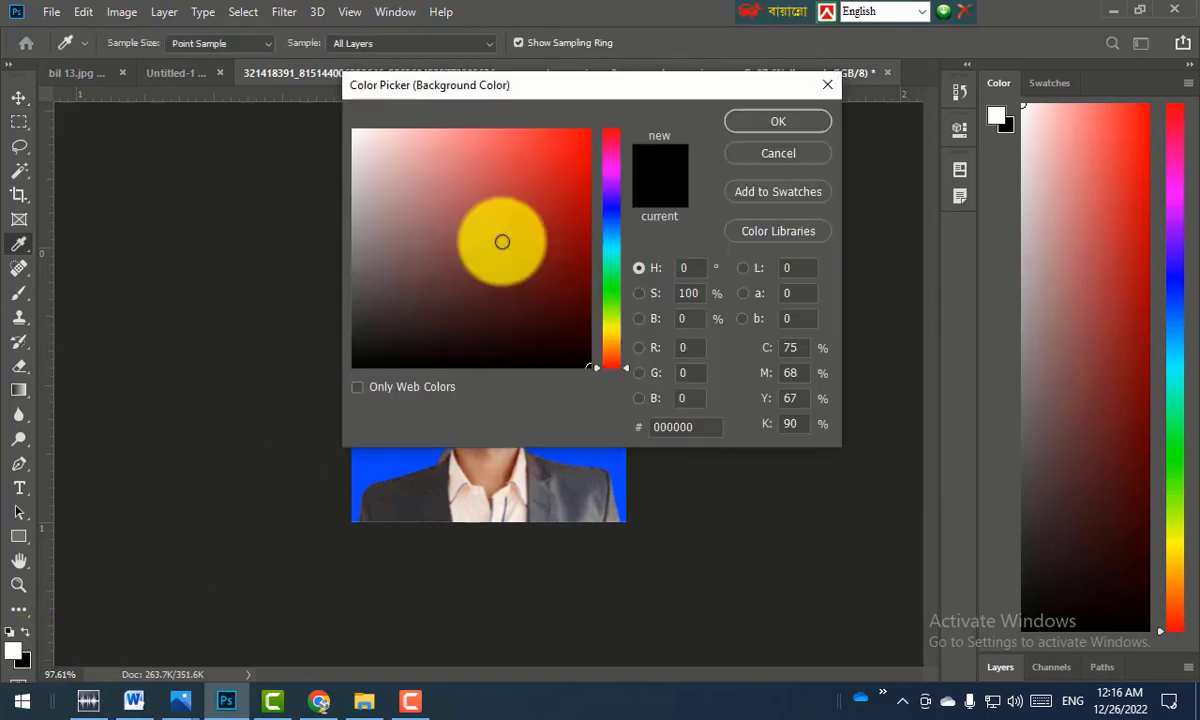
type("0000ff")
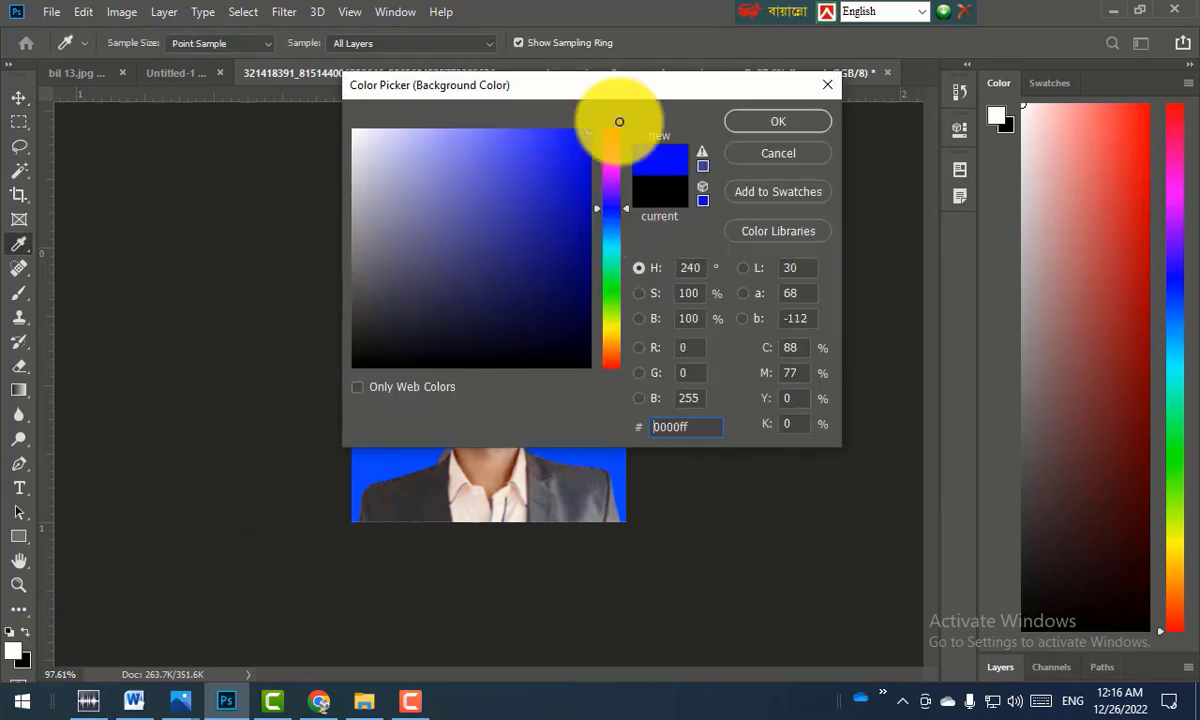
left_click(778, 121)
key("v")
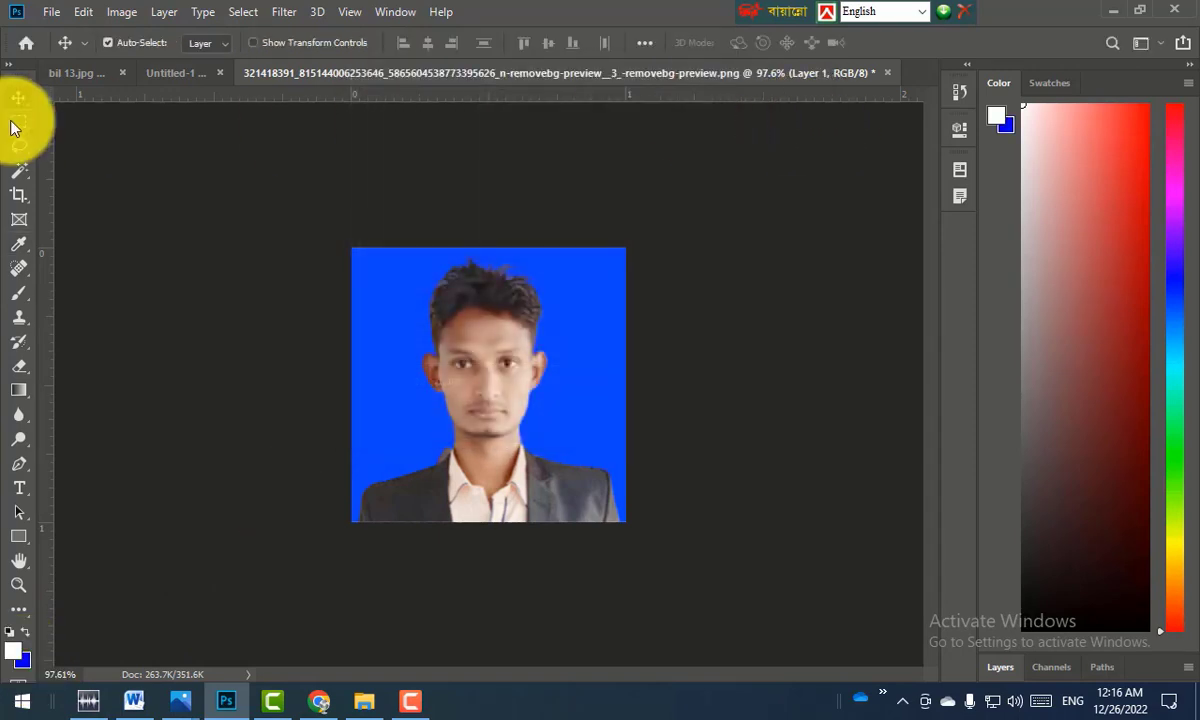
left_click(19, 171)
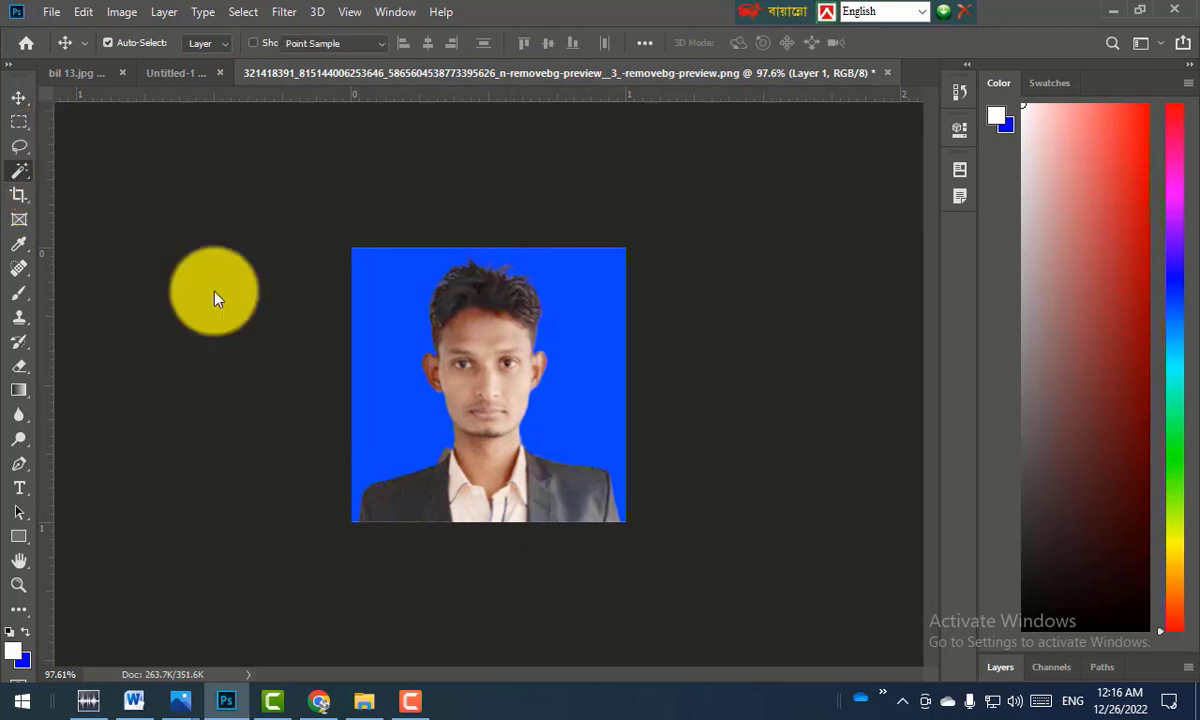
left_click(594, 378)
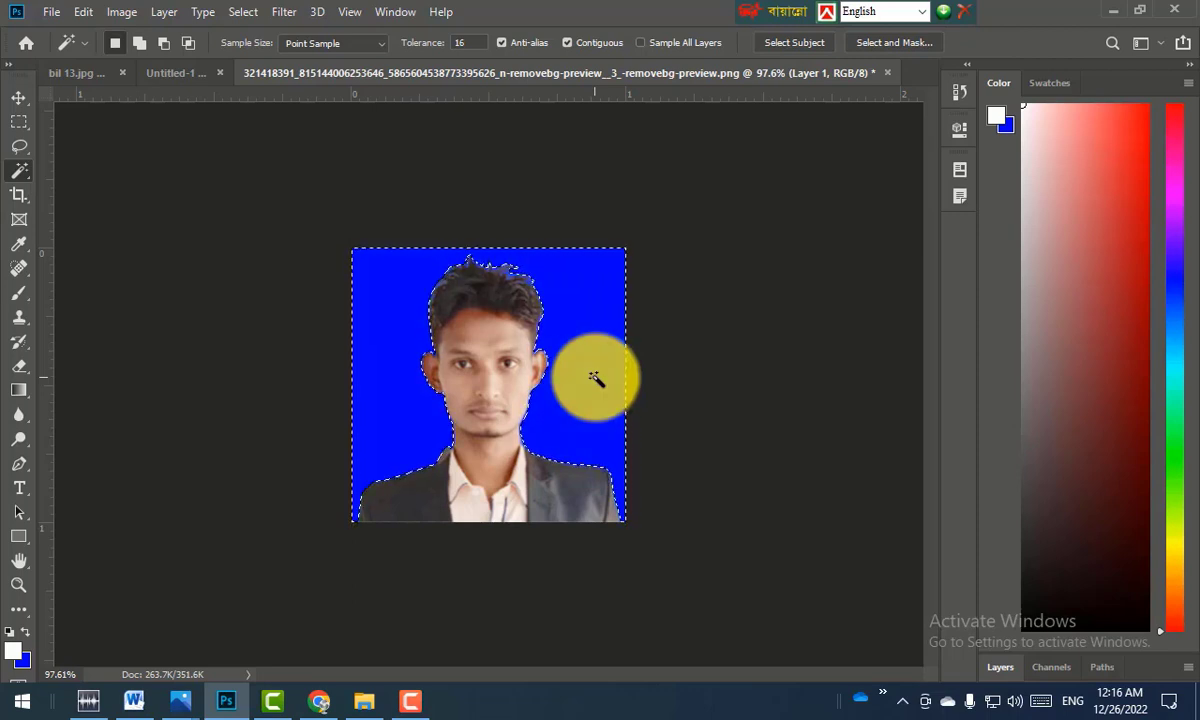
key("ctrl+d")
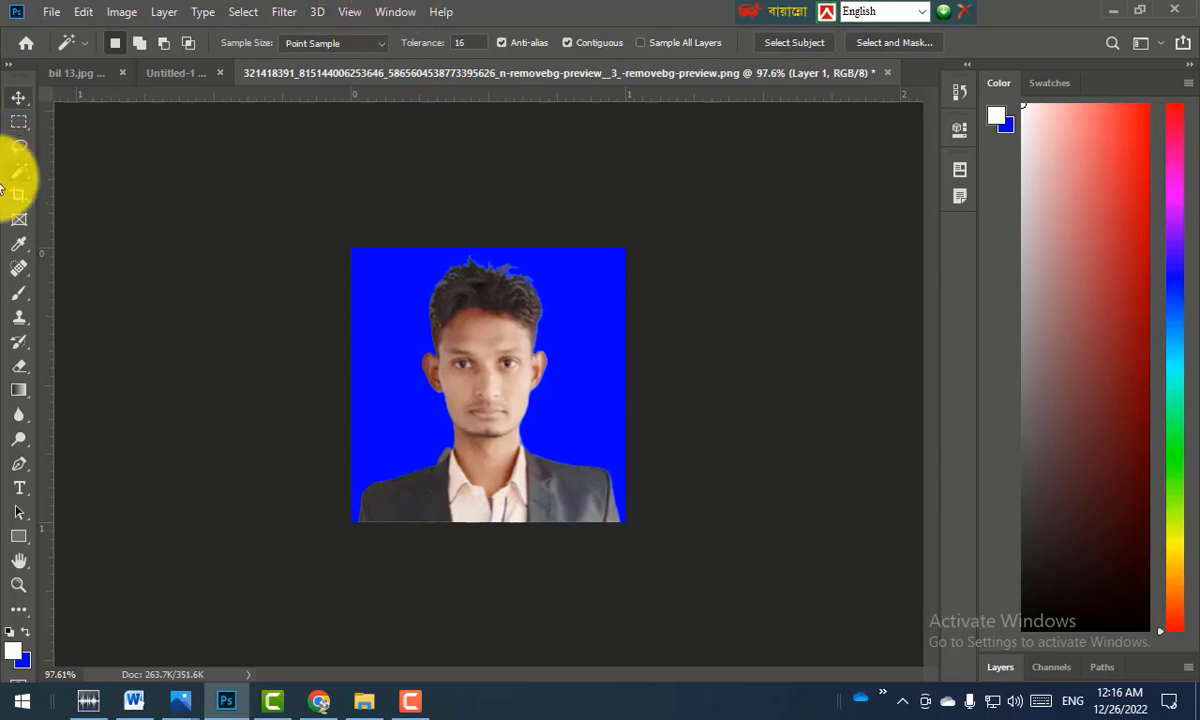
left_click(19, 107)
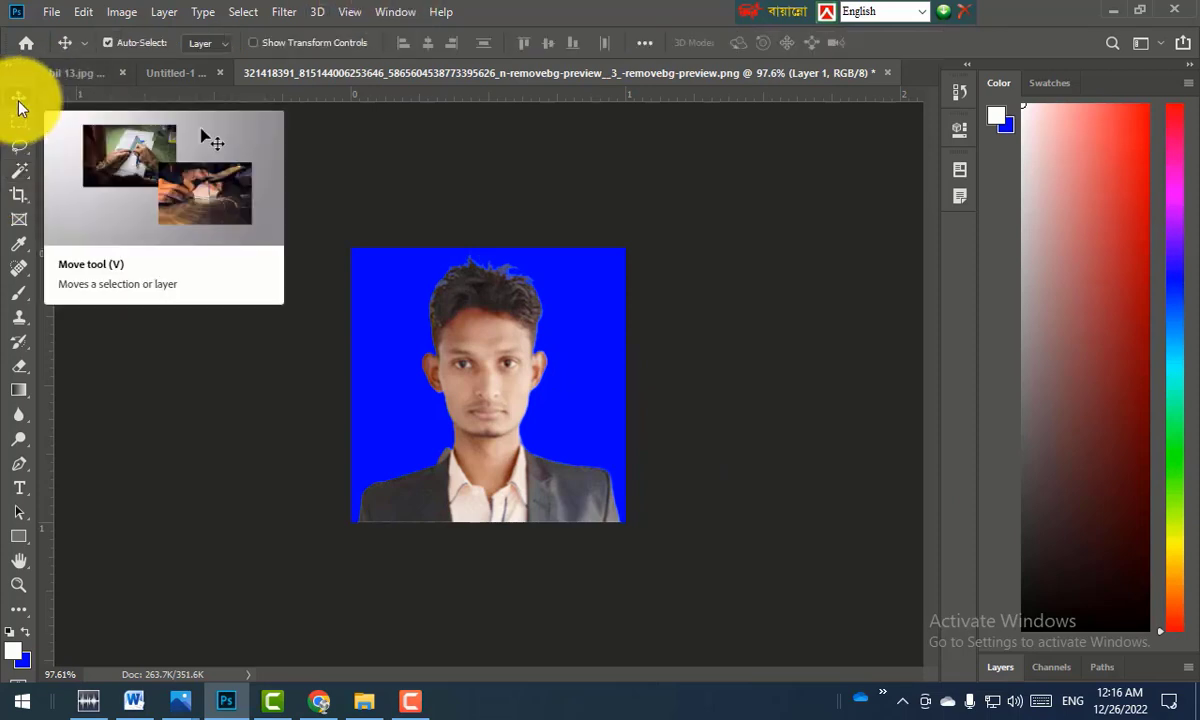